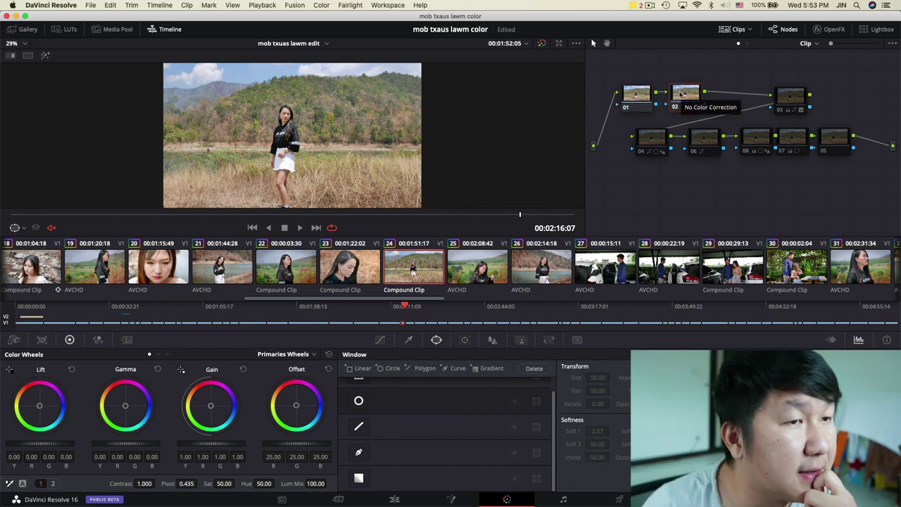
Step: Tidy the node graph by moving node 03 closer to node 02 and shifting node 04 slightly away from node 06
drag(683, 97, 684, 97)
drag(801, 103, 757, 100)
click(653, 142)
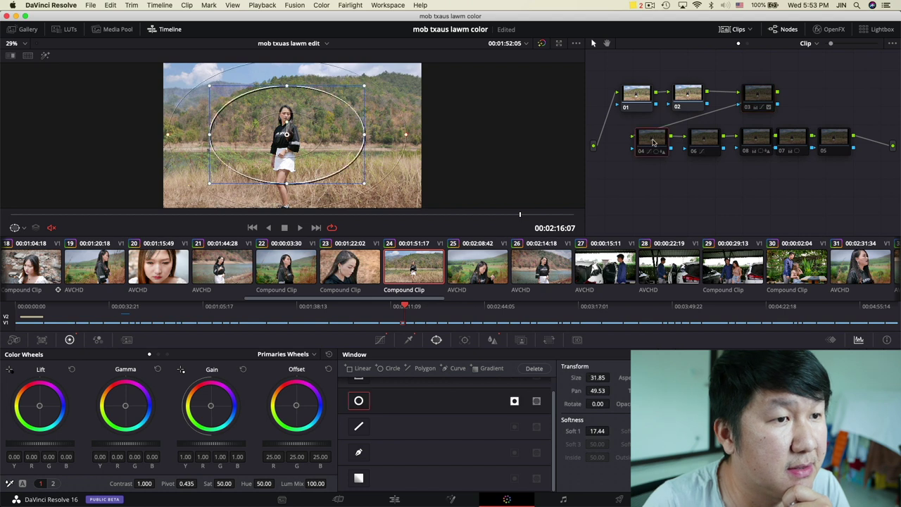
drag(650, 139, 644, 137)
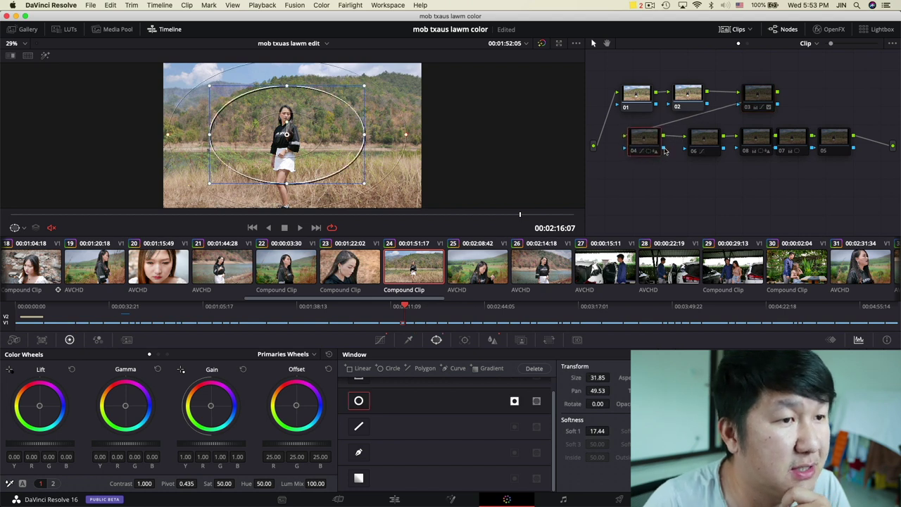
Step: Enable nodes 04, 06, 08, 07 and 05 one after another to preview the full grade
click(702, 141)
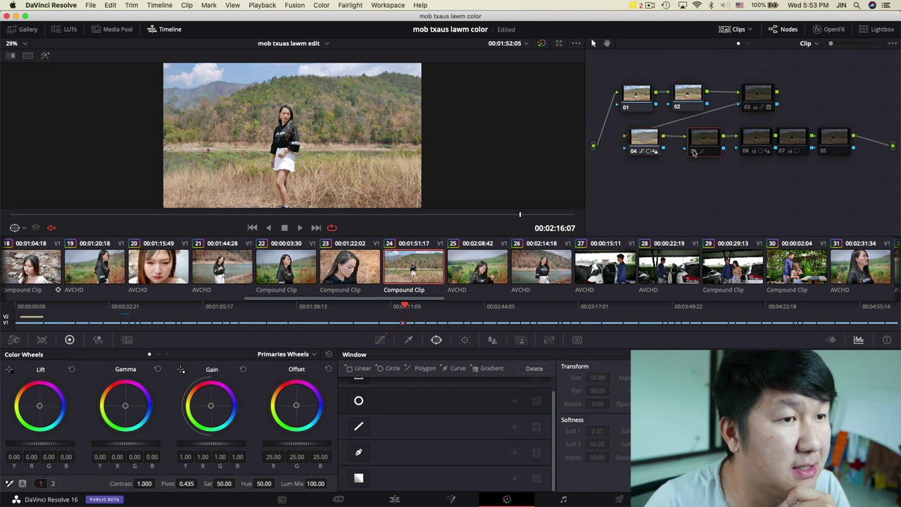
click(753, 139)
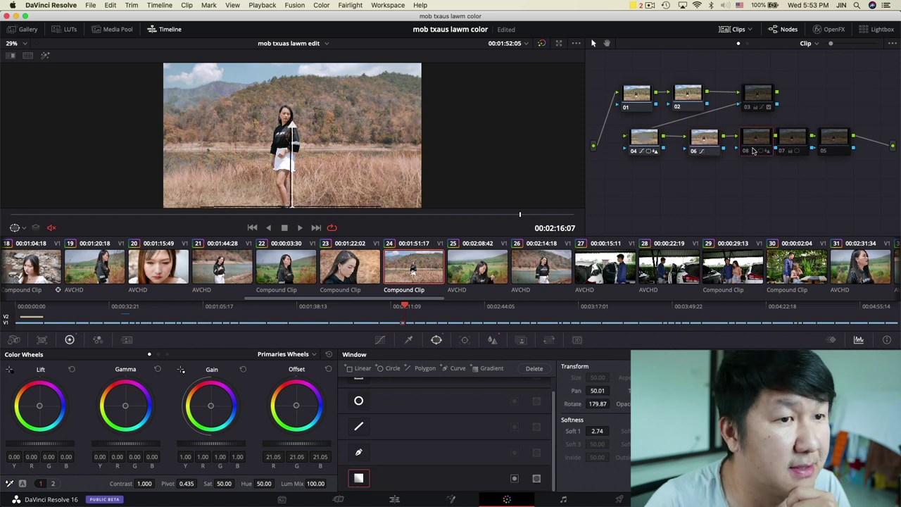
click(792, 144)
click(838, 136)
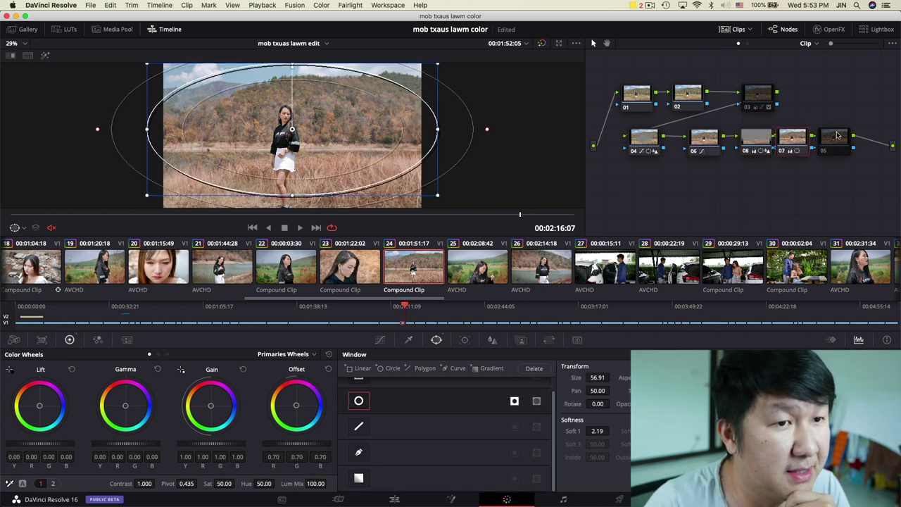
drag(832, 139, 835, 139)
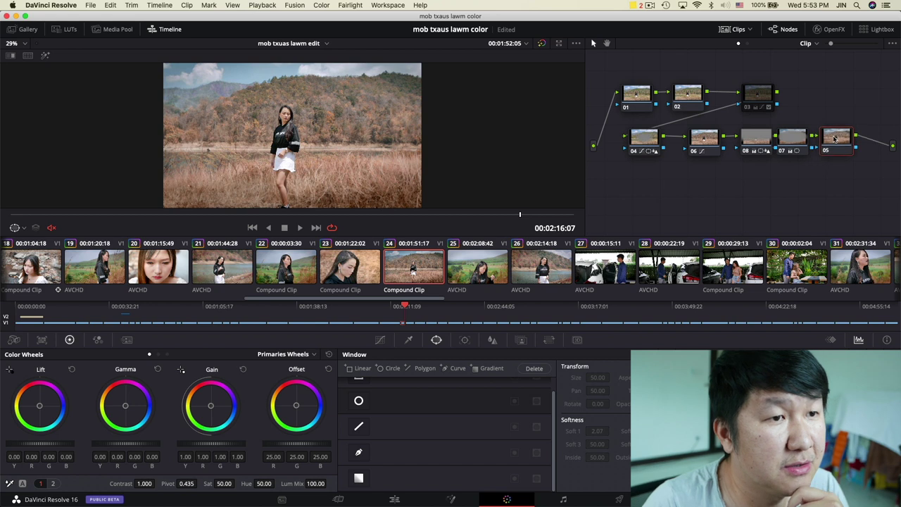
Step: Disable all nodes except 01 and scrub through clip 24, stopping at timecode 02:16:02
drag(843, 171, 631, 149)
key(super+d)
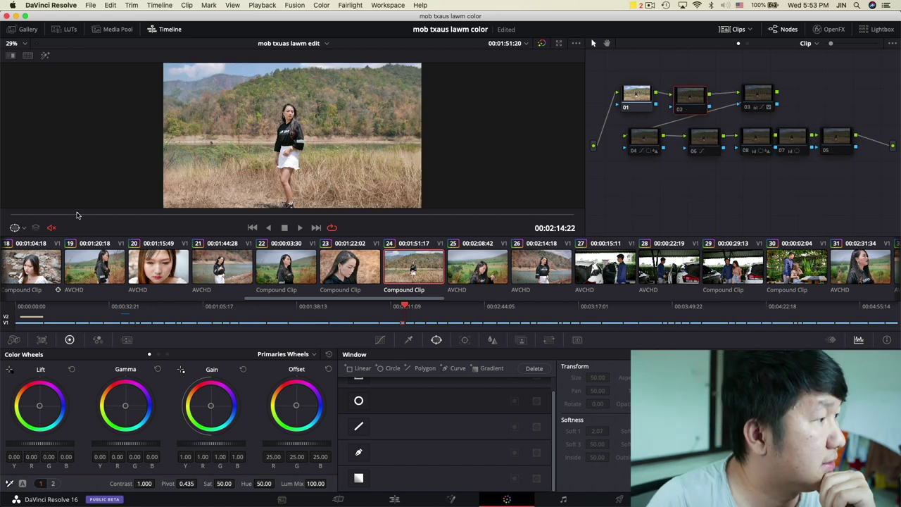
drag(76, 213, 249, 209)
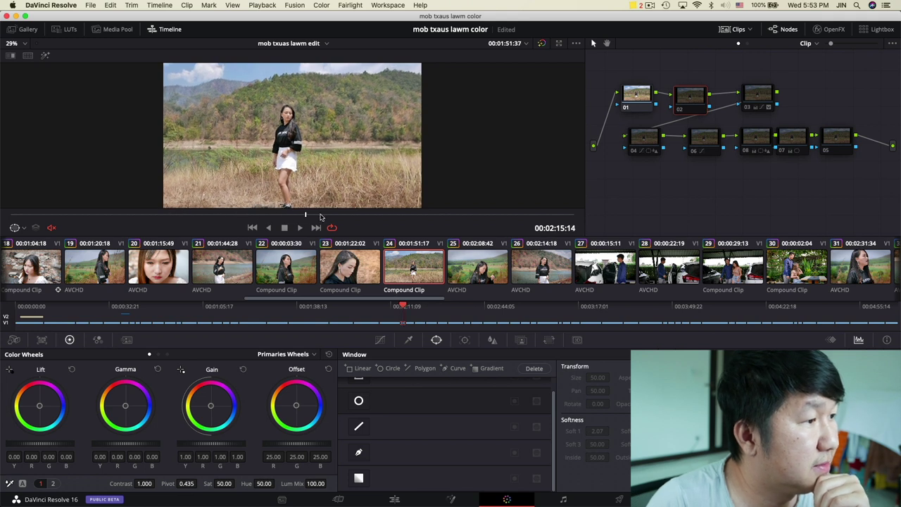
drag(485, 214, 297, 217)
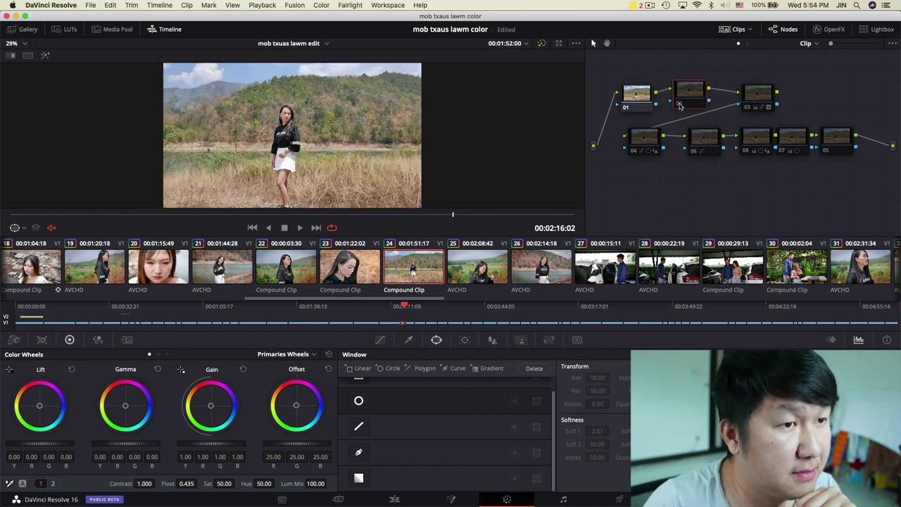
Step: Enable node 02, adjust the spacing of nodes 01 and 02, and show the curves for node 02
mouse_move(687, 91)
mouse_down()
mouse_move(630, 94)
mouse_move(691, 92)
mouse_up()
drag(626, 94, 630, 95)
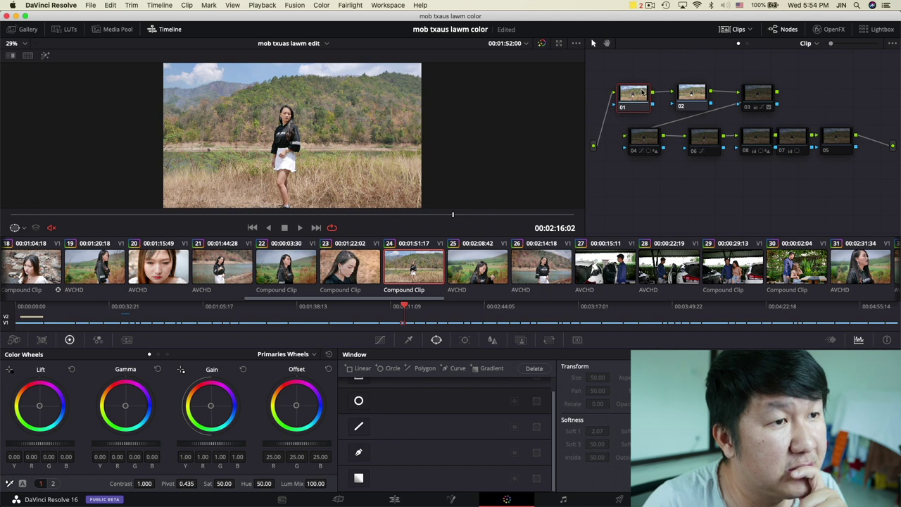
drag(688, 92, 683, 97)
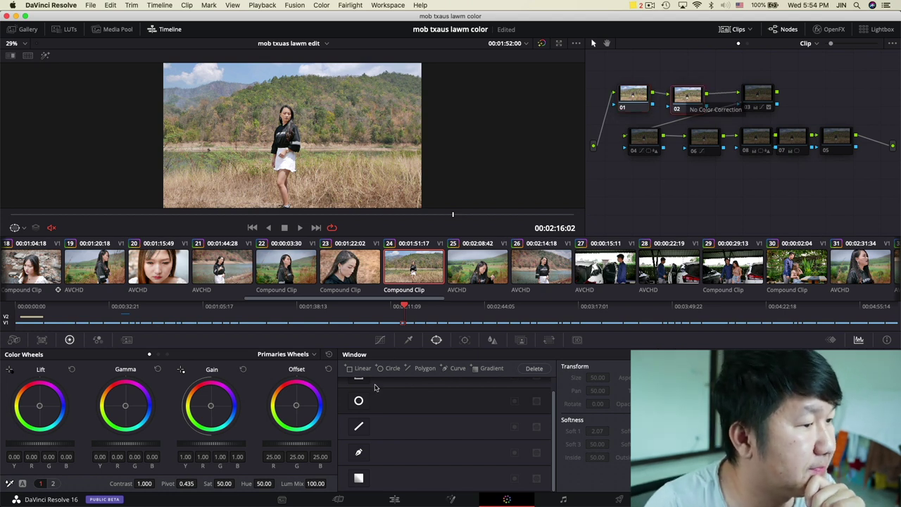
click(380, 339)
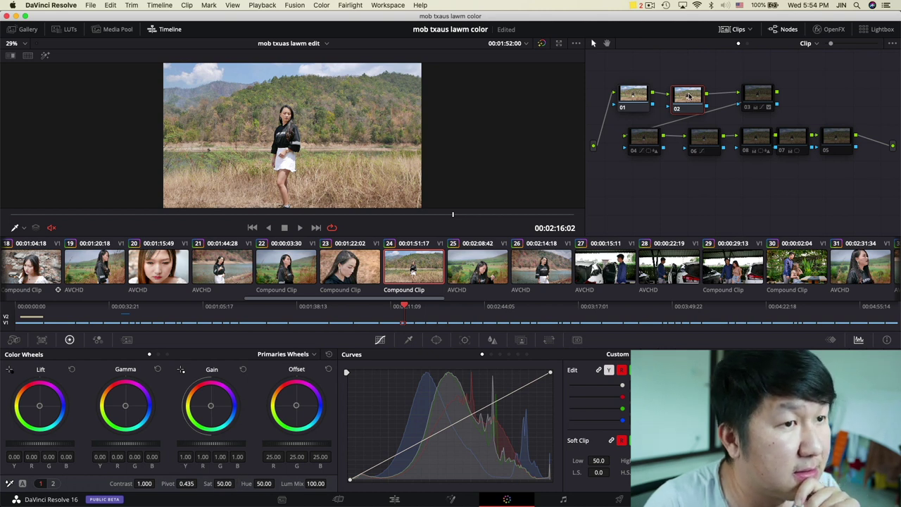
Step: Place node 03 close beside node 02, enable it and display its Hue Vs Hue curve
drag(688, 96, 680, 90)
drag(759, 93, 730, 95)
click(719, 106)
mouse_move(721, 105)
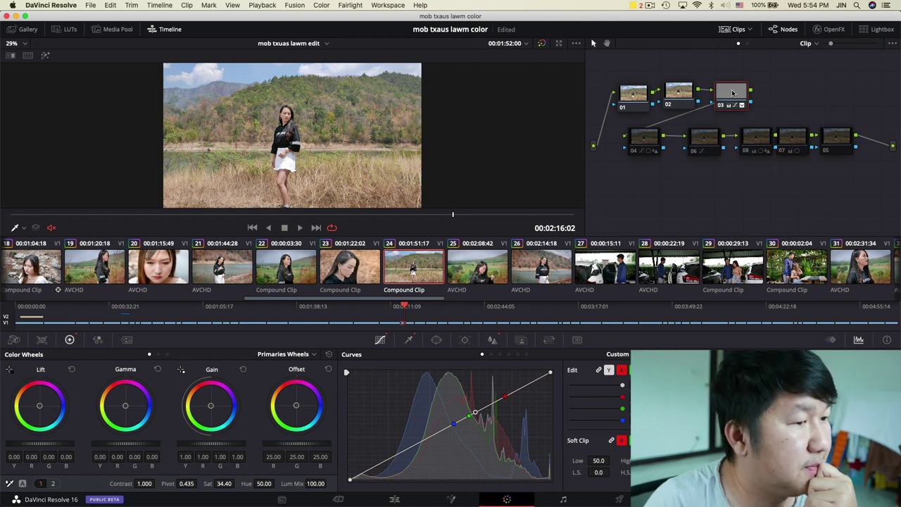
click(491, 355)
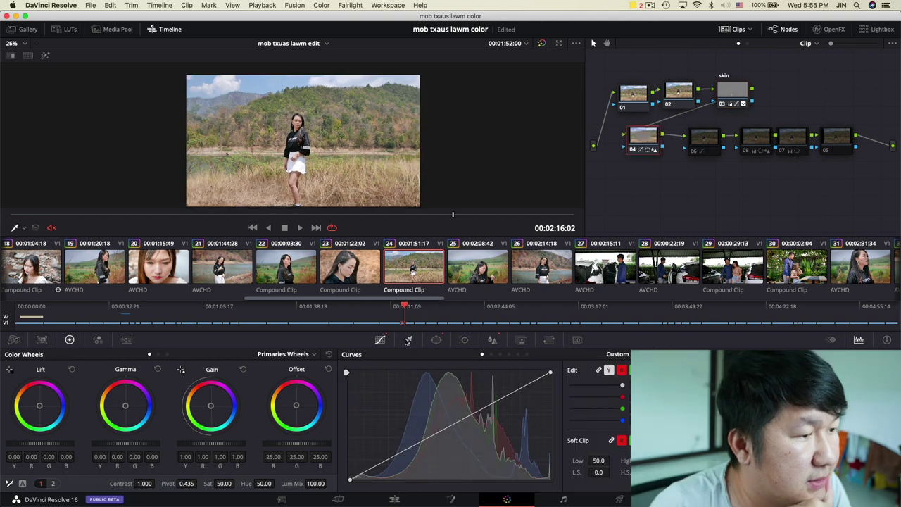
Step: Examine the qualifier, custom curve, power window and blur settings used on node 04
click(409, 340)
click(384, 340)
click(436, 340)
click(380, 340)
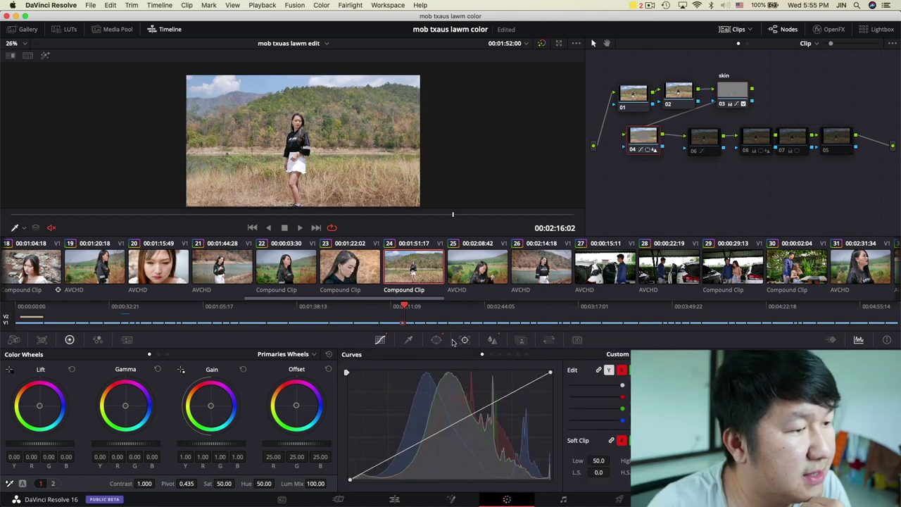
click(437, 341)
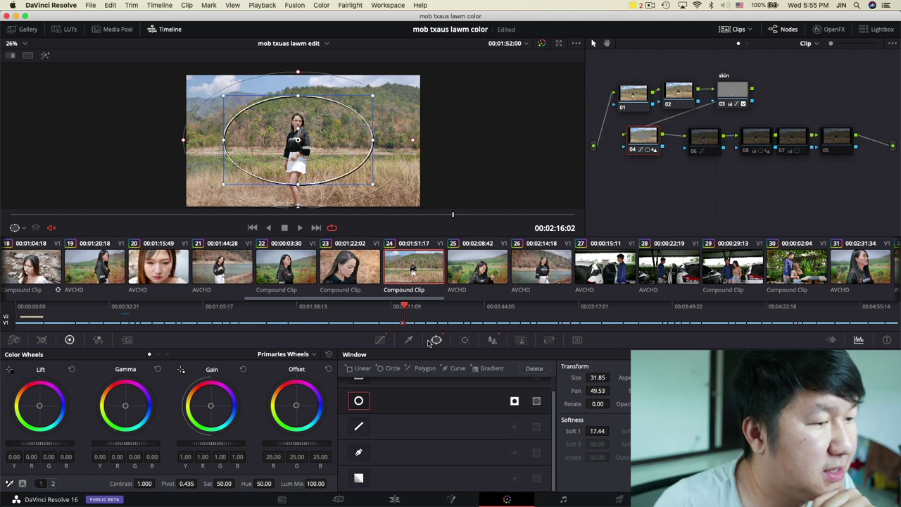
click(492, 340)
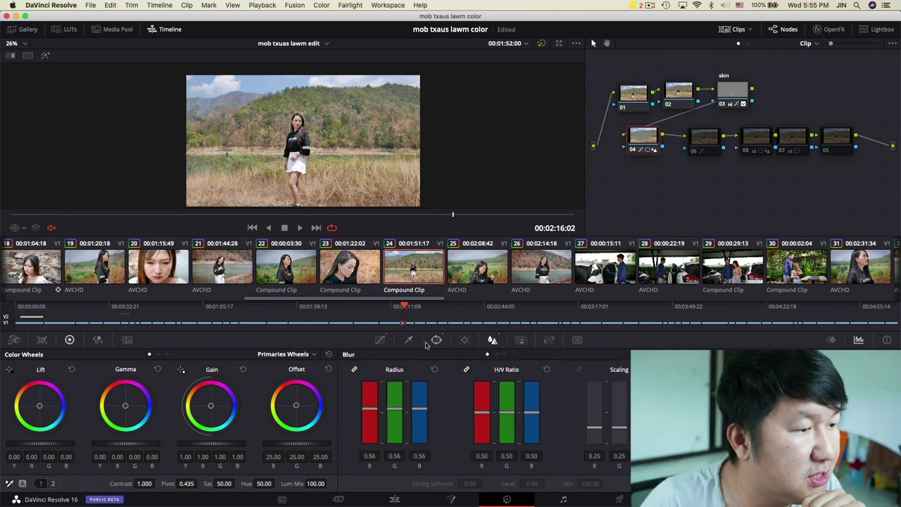
click(379, 340)
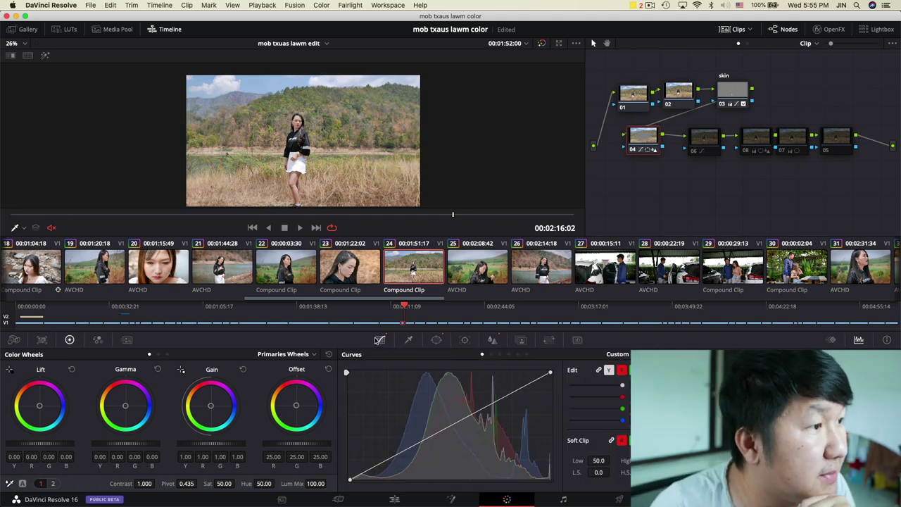
click(436, 340)
click(493, 340)
click(436, 340)
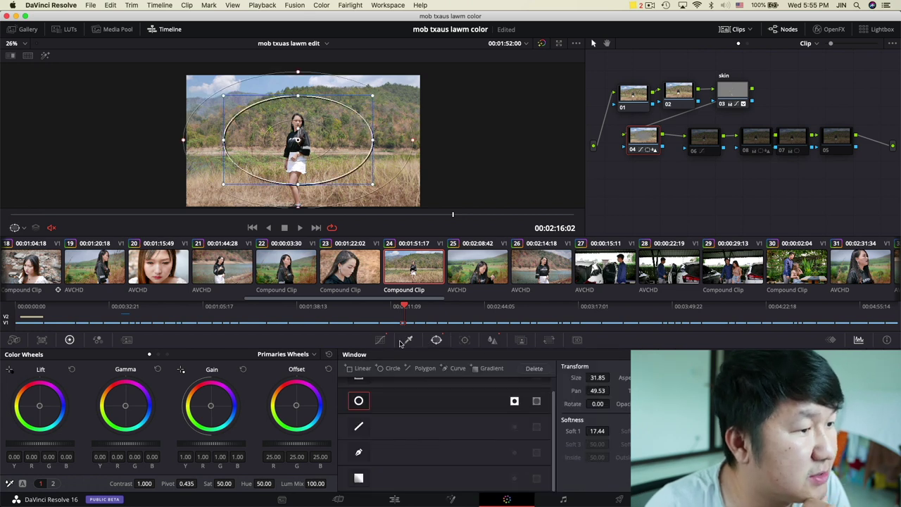
scroll(414, 412, up, 1)
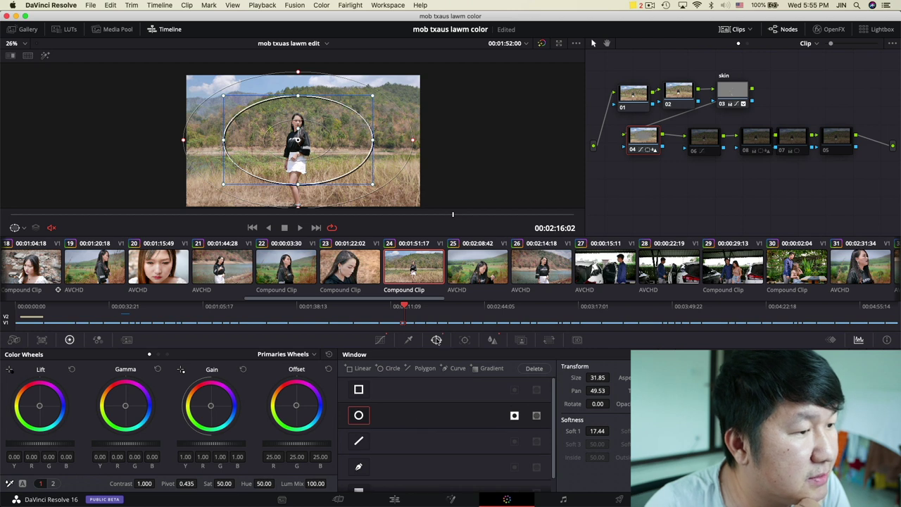
click(493, 340)
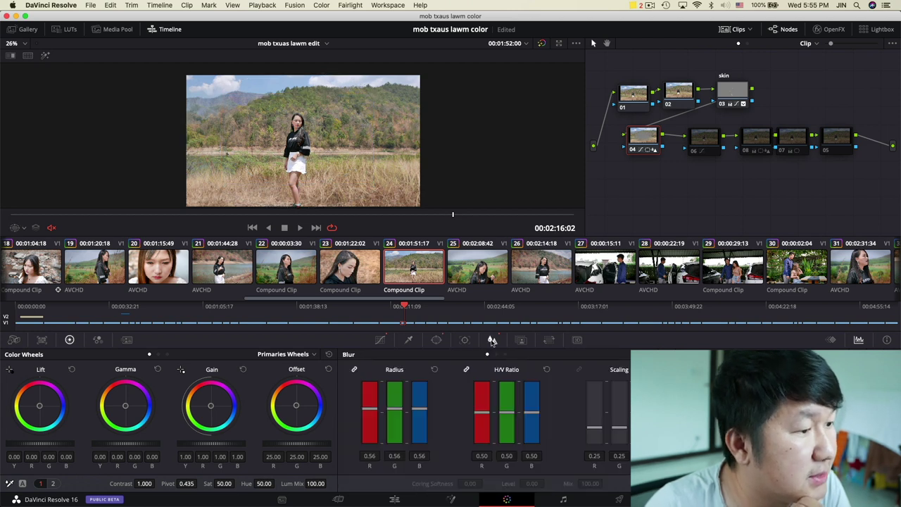
Step: Inspect node 04's circular power window around the woman in a closer view
click(437, 340)
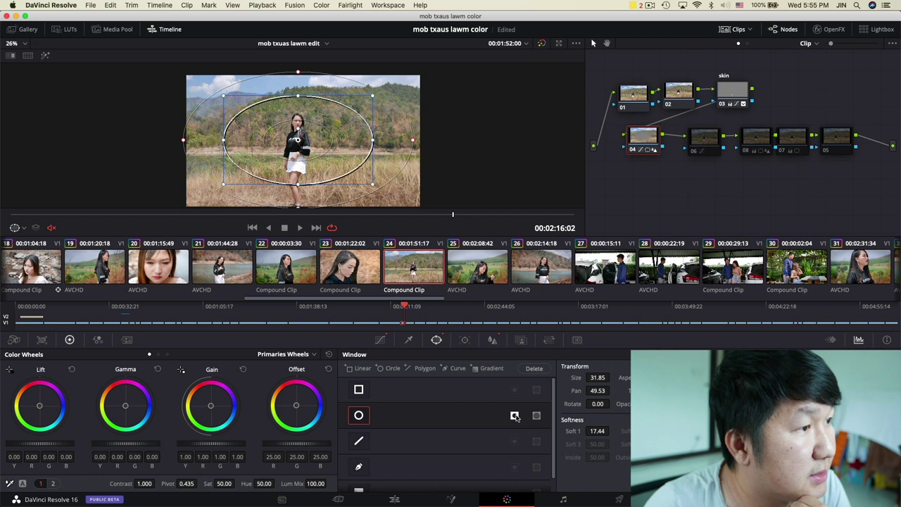
click(514, 416)
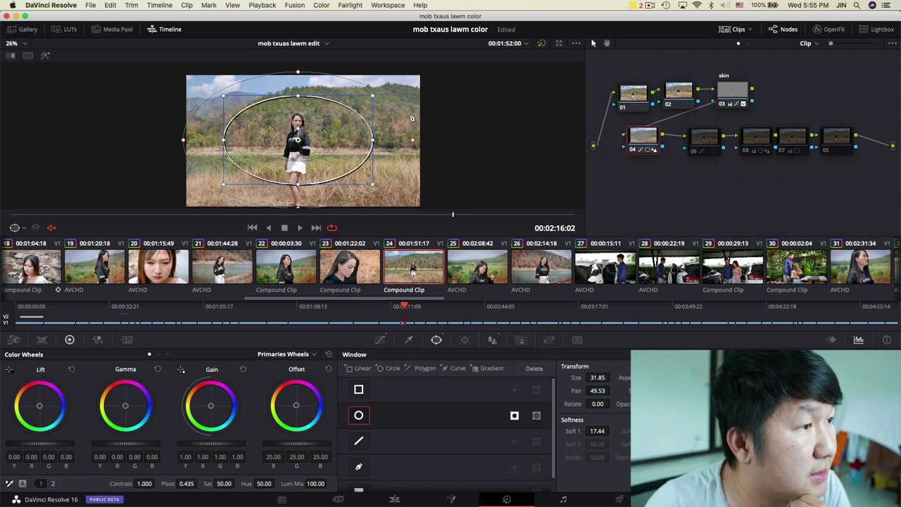
scroll(432, 130, up, 2)
drag(440, 133, 449, 138)
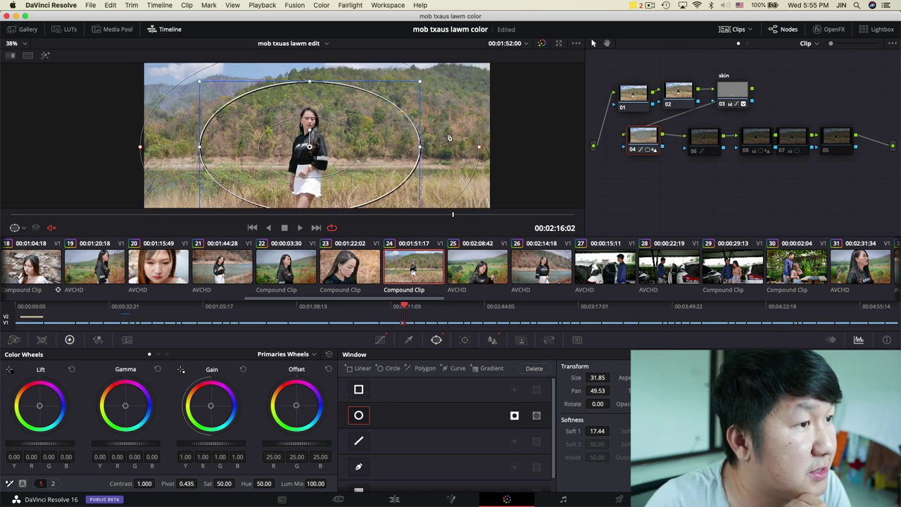
Step: Set node 04's blur radius to 0.58 on the red, green and blue channels
click(492, 340)
mouse_move(421, 414)
mouse_down()
mouse_move(421, 388)
mouse_move(418, 406)
mouse_up()
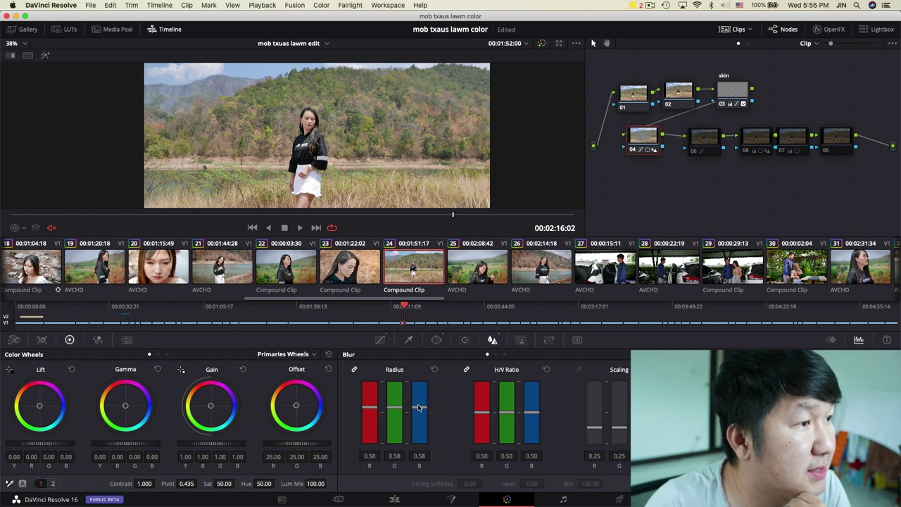
scroll(412, 161, down, 3)
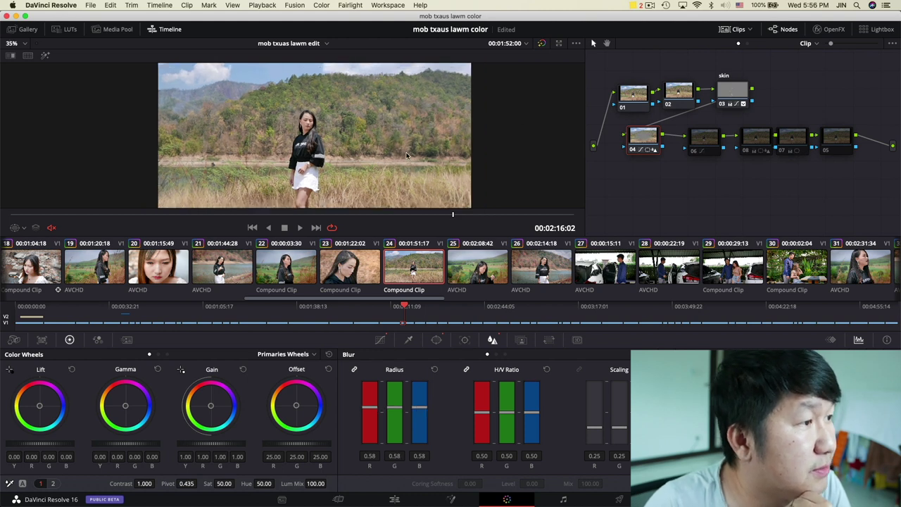
Step: Select node 06 and view its custom and Hue Vs Hue curves
click(704, 141)
click(380, 340)
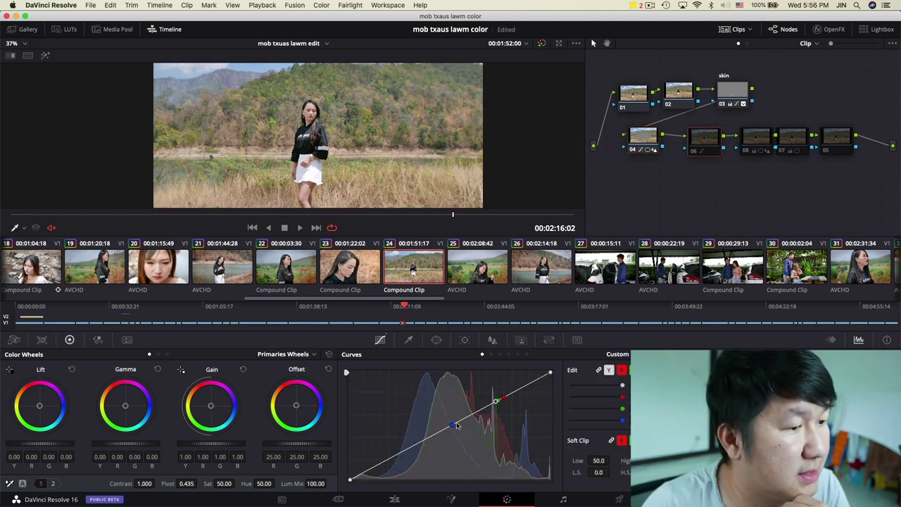
click(486, 354)
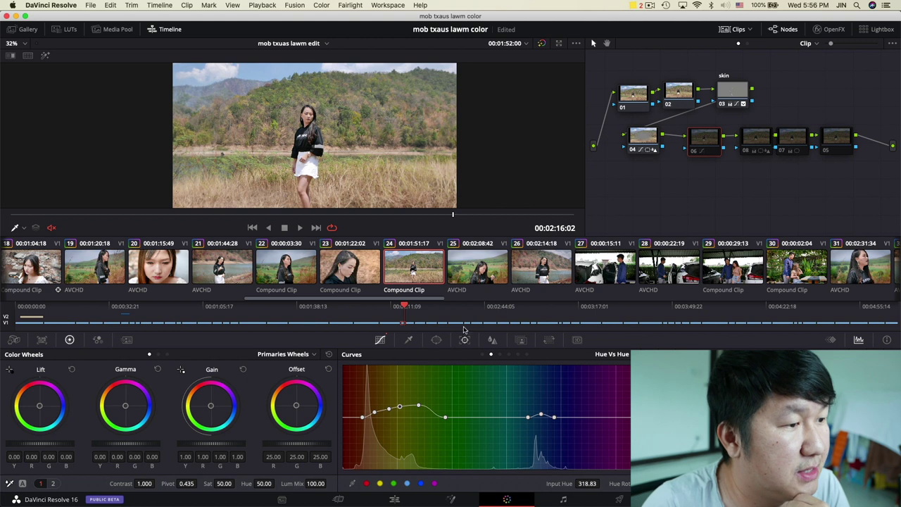
Step: Review node 04's Hue Vs Hue, Hue Vs Sat and Hue Vs Lum curves, returning to the custom curve
click(634, 148)
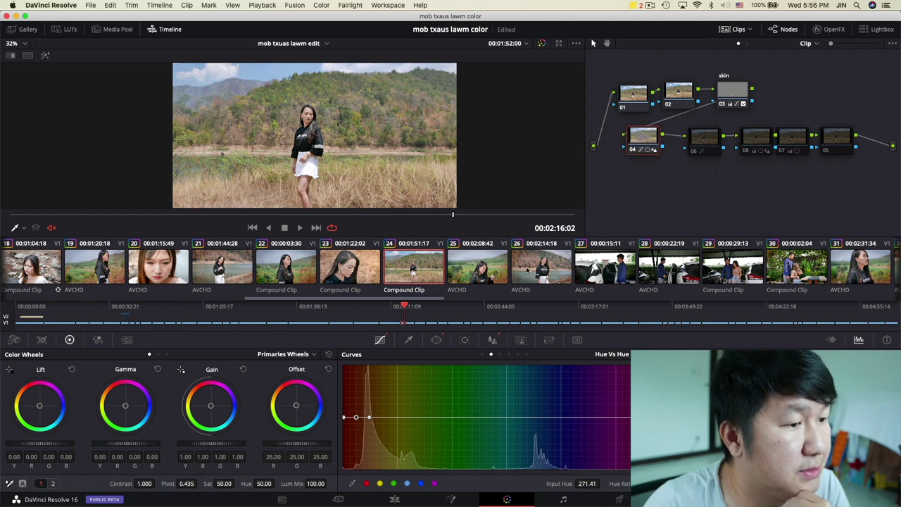
click(500, 354)
click(508, 355)
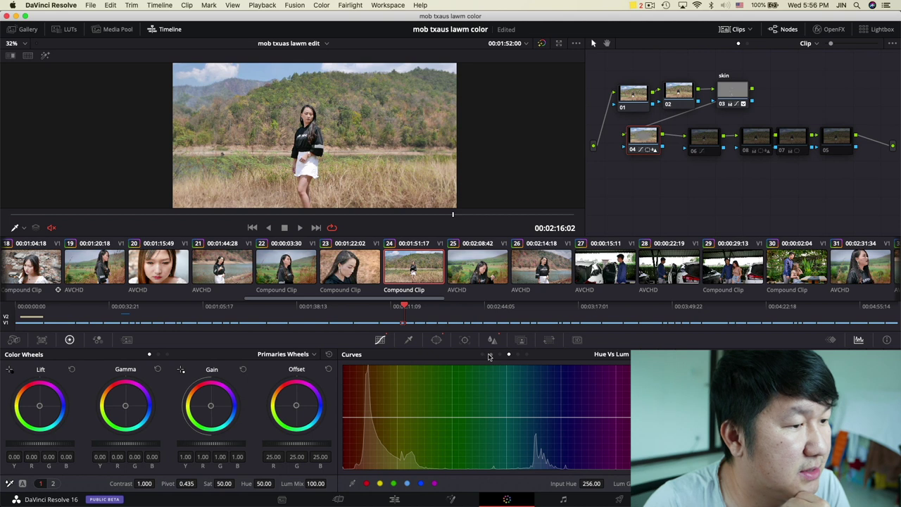
click(482, 355)
Step: Move node 06 close beside node 04 and enable it to apply the orange-brown foliage look
click(702, 139)
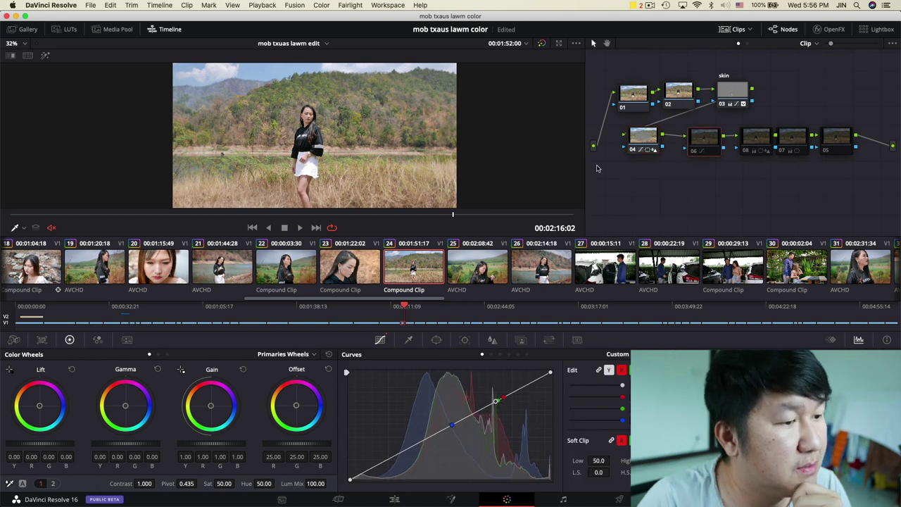
drag(704, 141, 694, 137)
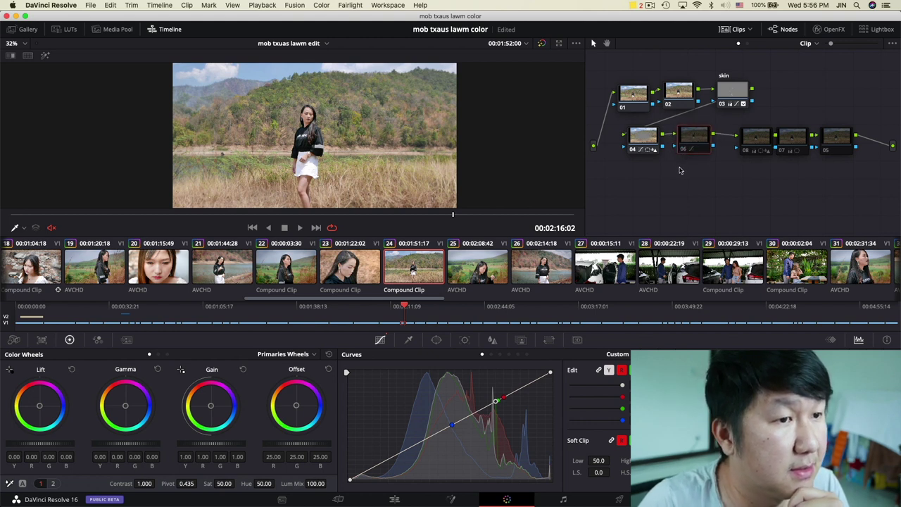
click(682, 150)
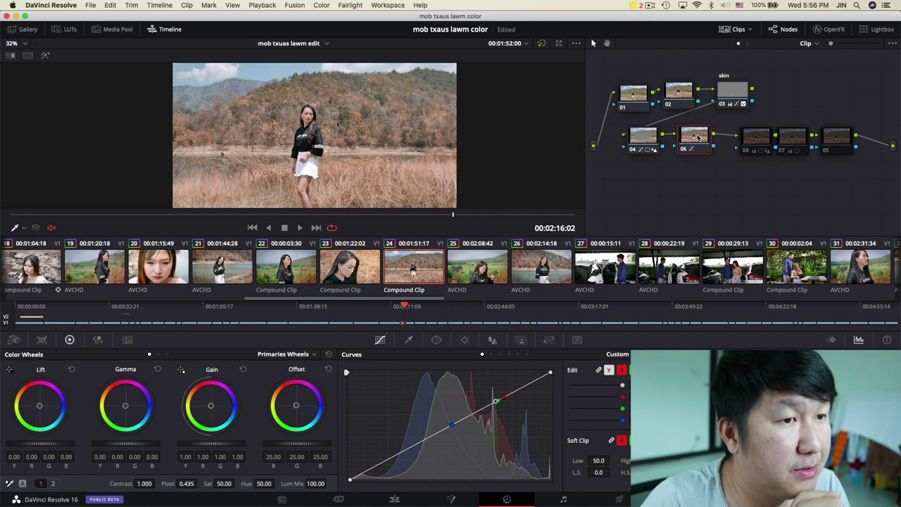
drag(697, 135, 698, 135)
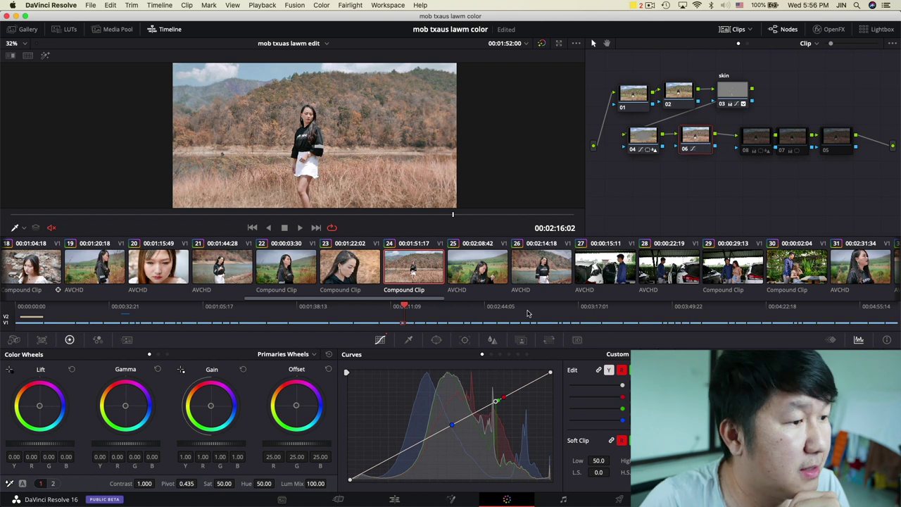
Step: Show node 06's Hue Vs Hue curve and label the node "color bg"
click(492, 355)
double_click(694, 132)
text(color b)
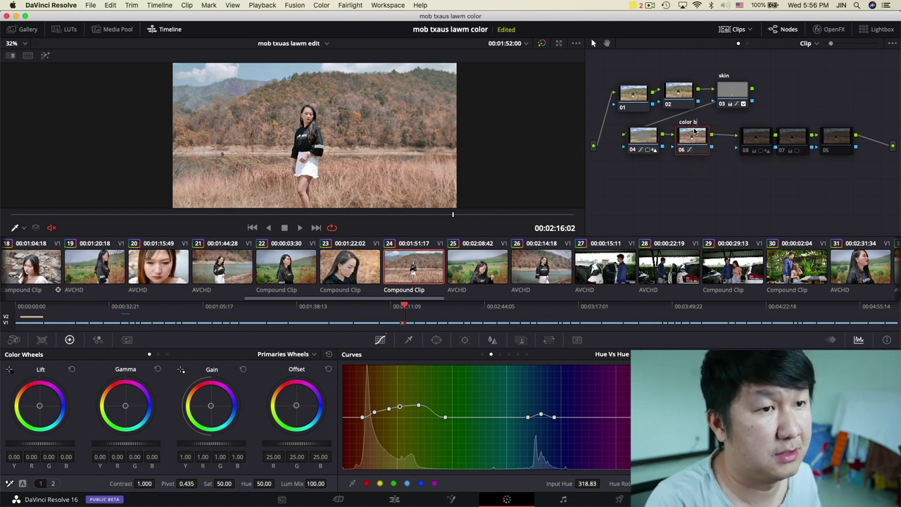
text(g)
drag(697, 130, 690, 132)
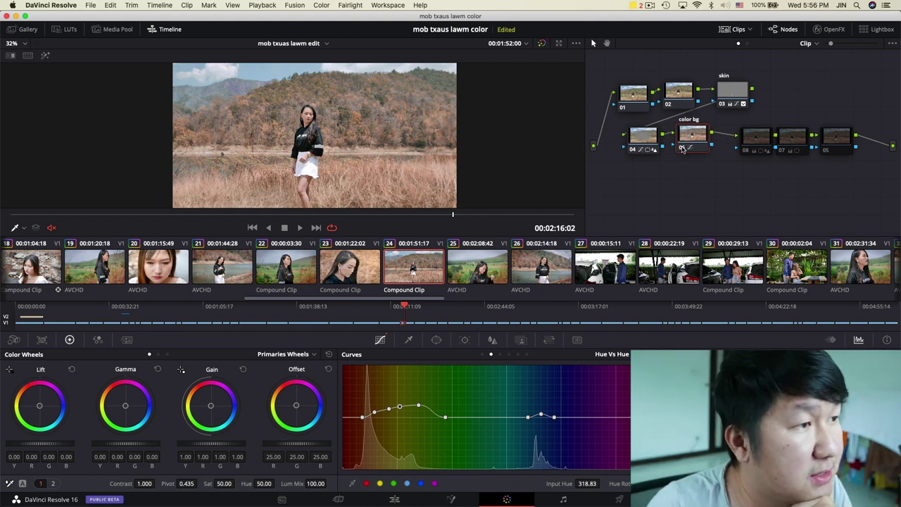
Step: Disable and re-enable the color bg node several times to compare the foliage with and without its grade
click(682, 148)
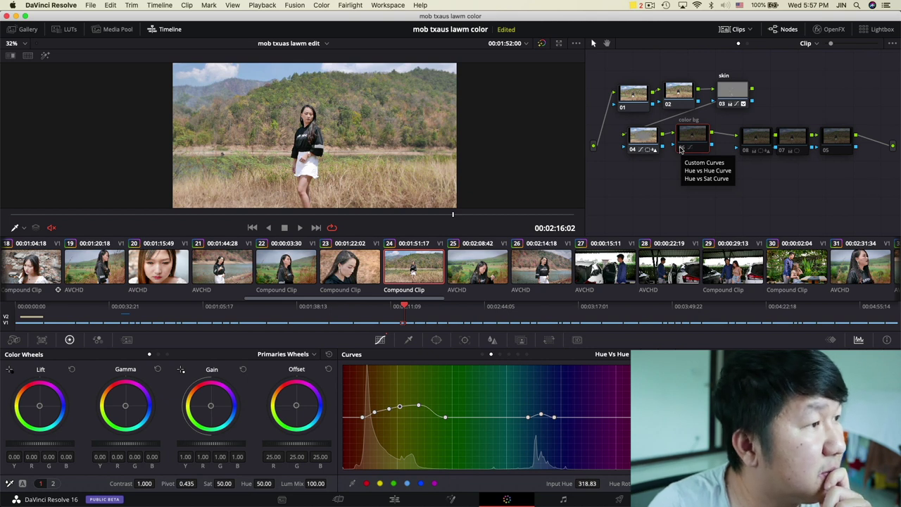
click(681, 150)
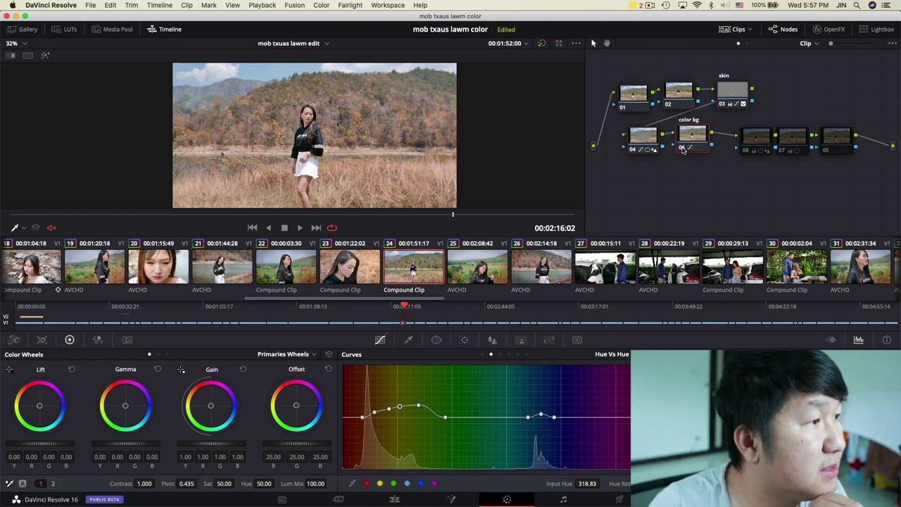
drag(692, 134, 692, 137)
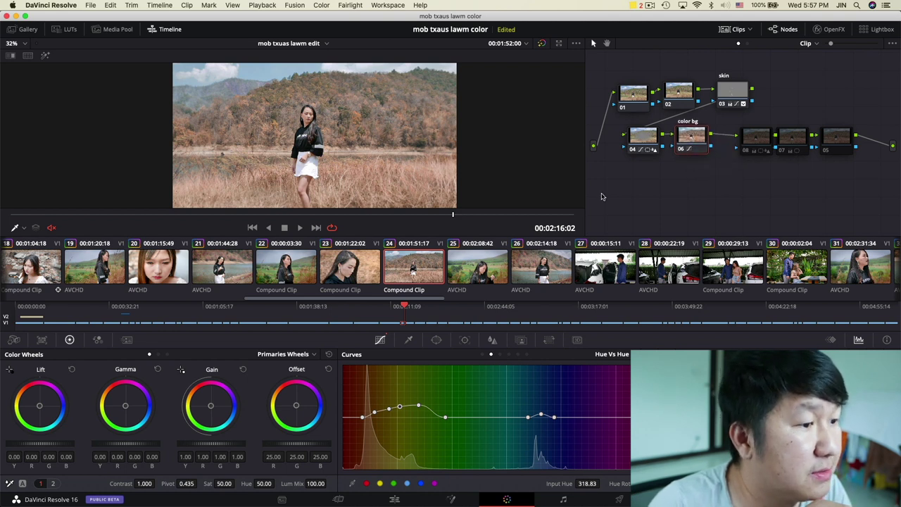
click(640, 139)
click(692, 134)
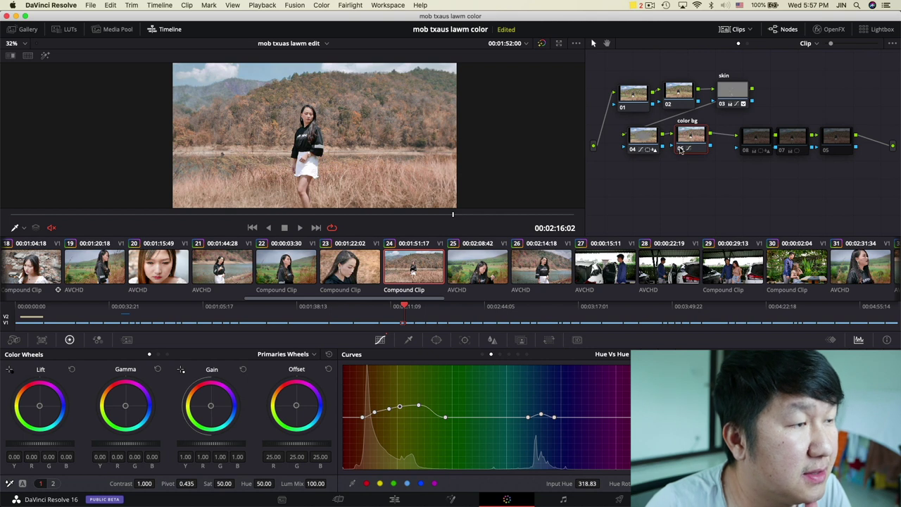
click(681, 149)
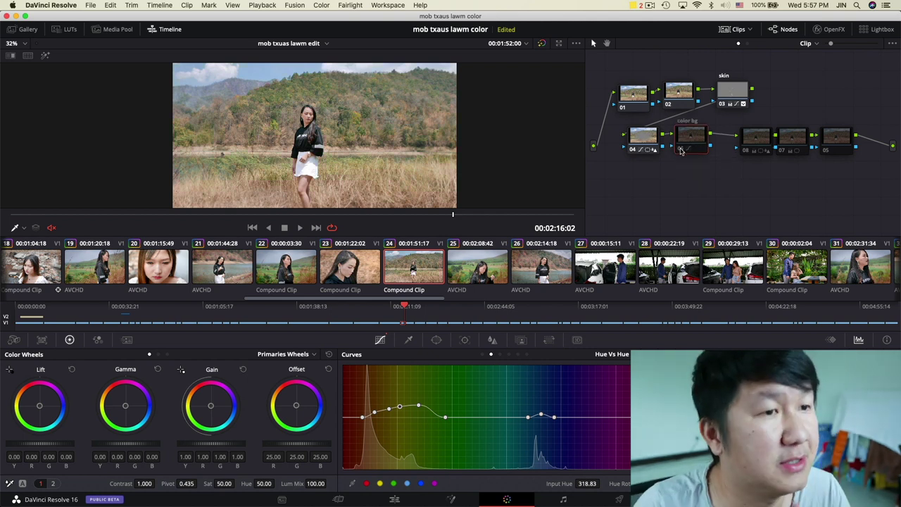
click(680, 150)
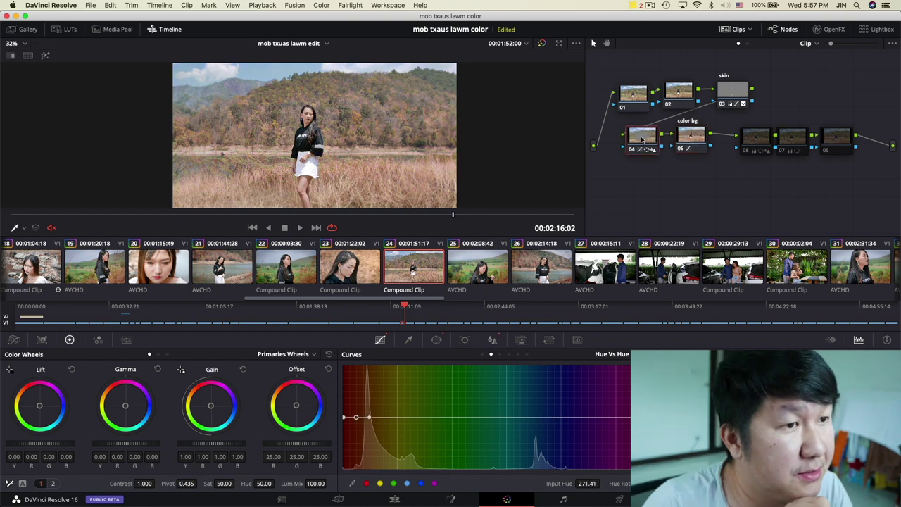
mouse_move(685, 139)
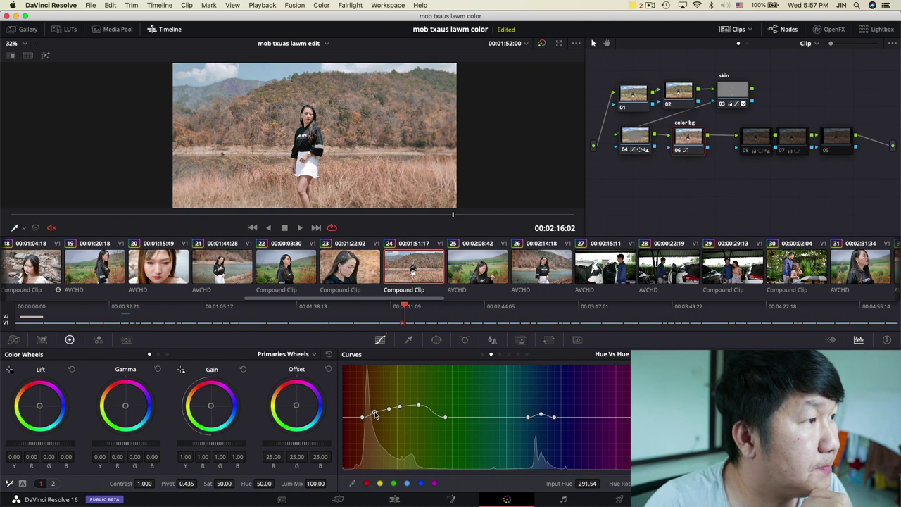
click(677, 151)
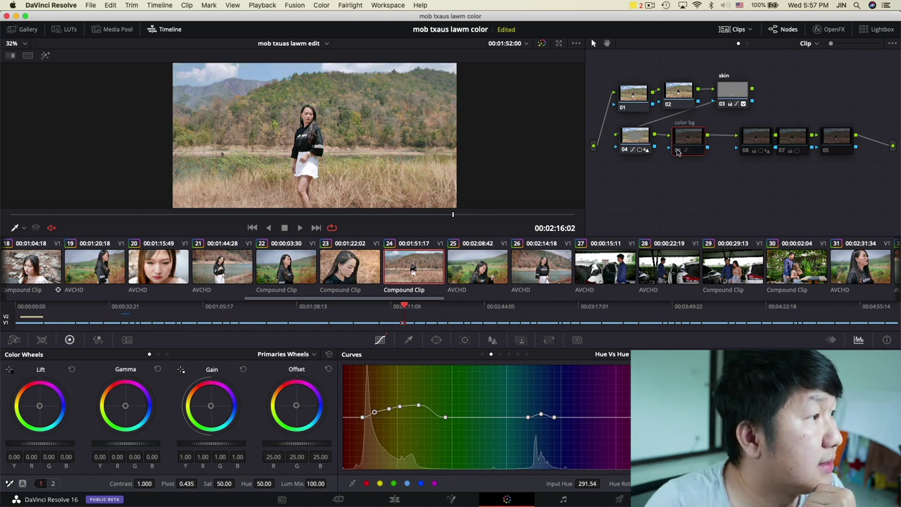
click(678, 151)
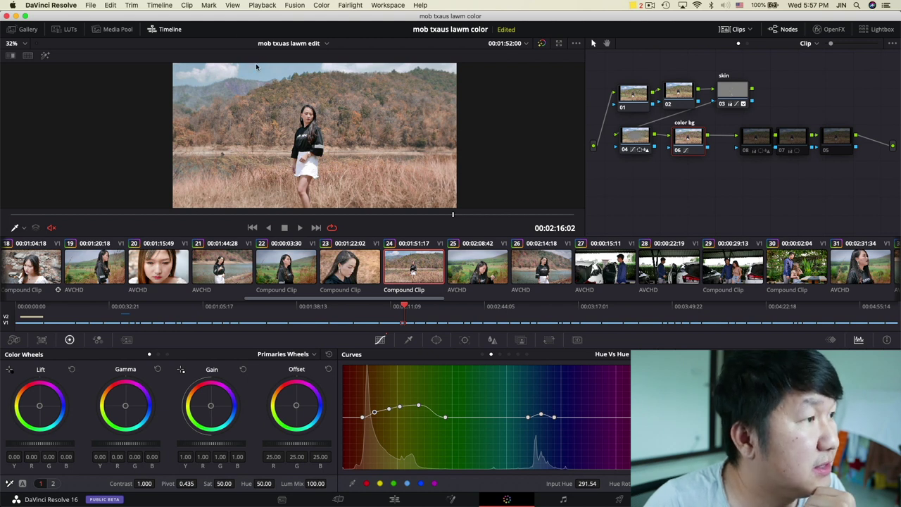
Step: Shift nodes 04 and 06 in the second row, spacing them evenly ahead of node 08
drag(641, 139, 683, 133)
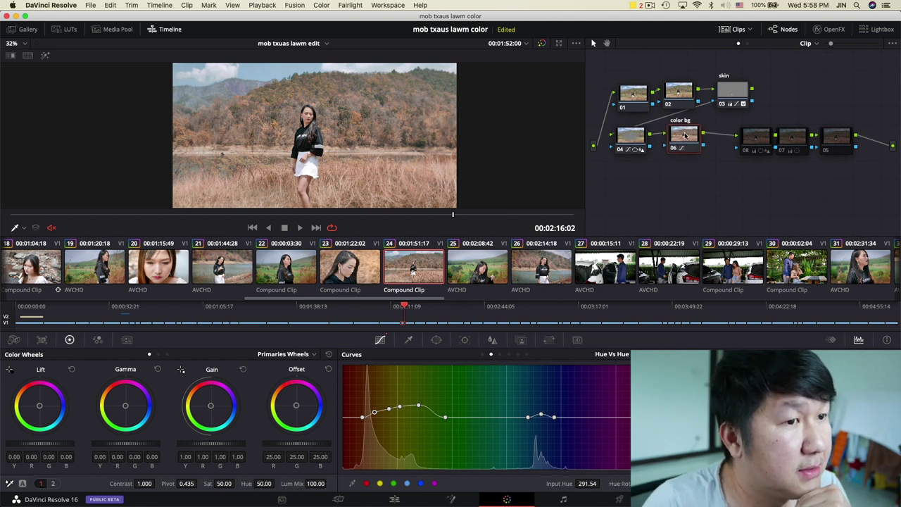
drag(684, 138, 689, 136)
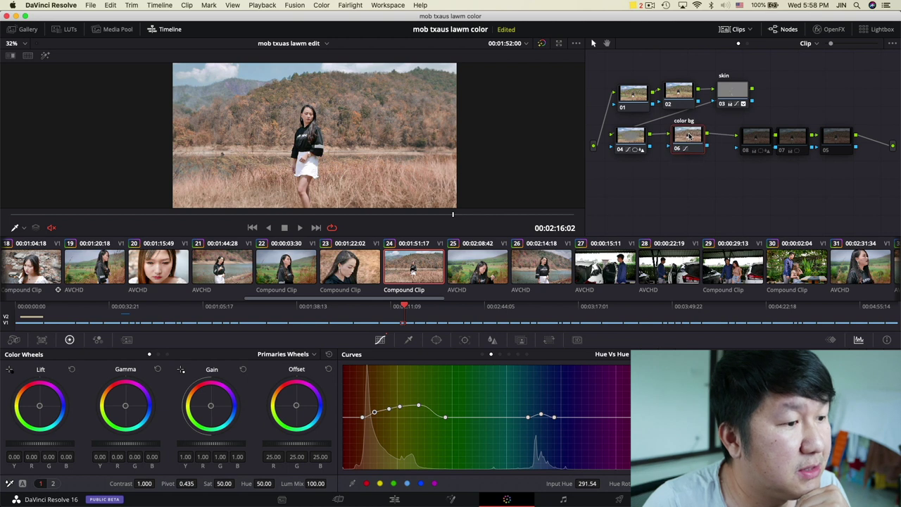
click(500, 354)
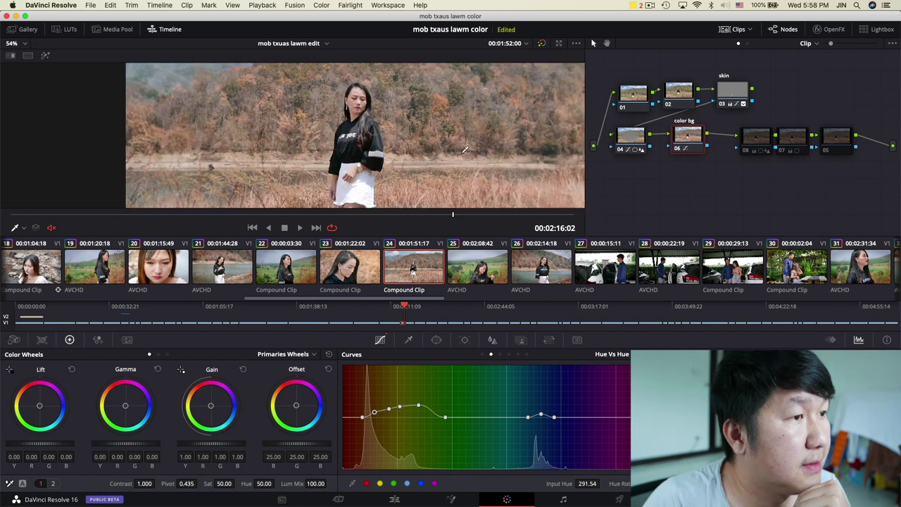
Step: Examine the hillside foliage beside the woman up close, comparing it with the color bg node off and on
drag(460, 148, 413, 176)
scroll(373, 137, up, 2)
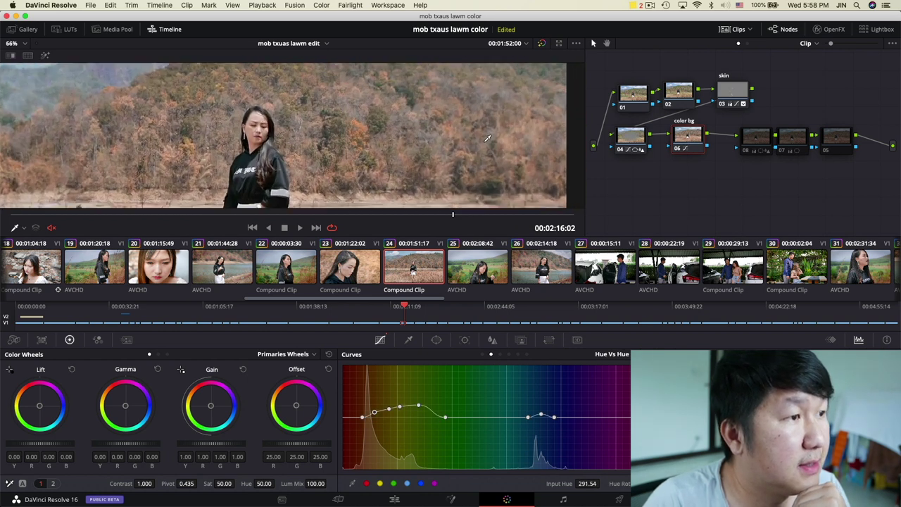
drag(374, 137, 336, 138)
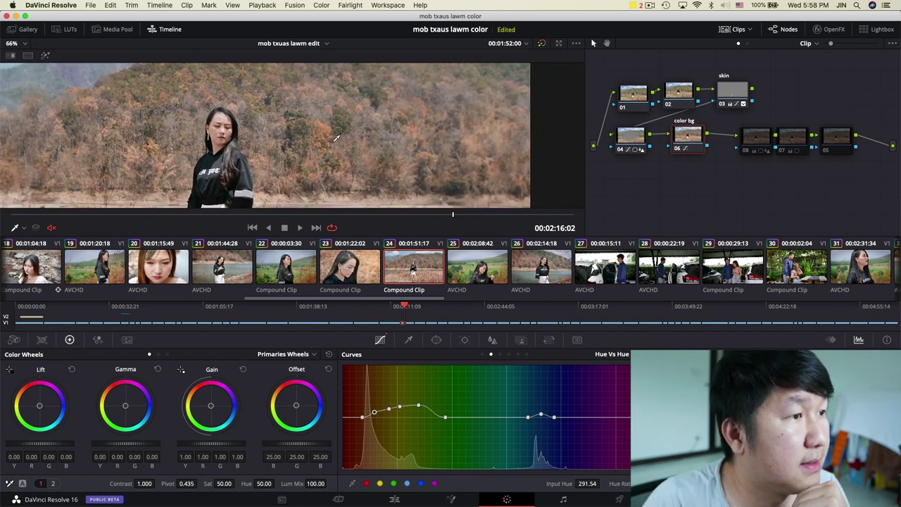
click(677, 149)
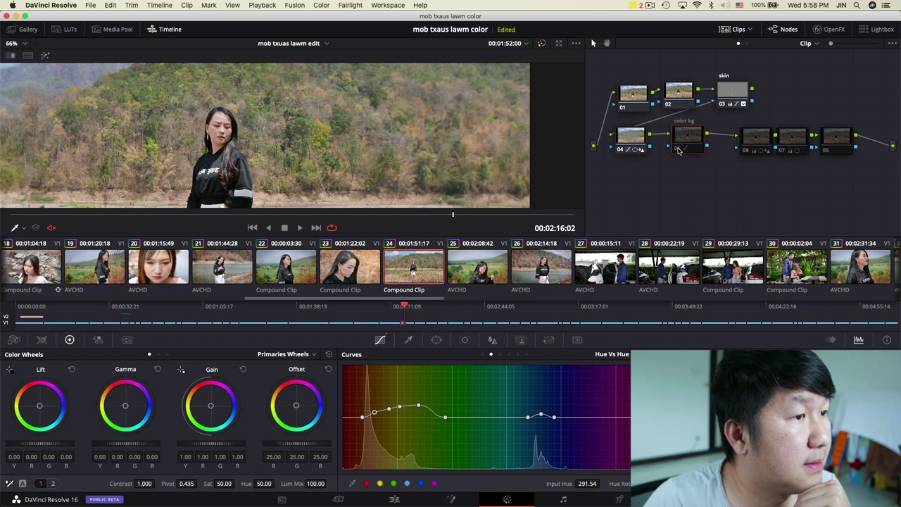
click(677, 149)
scroll(448, 144, down, 2)
drag(450, 141, 477, 131)
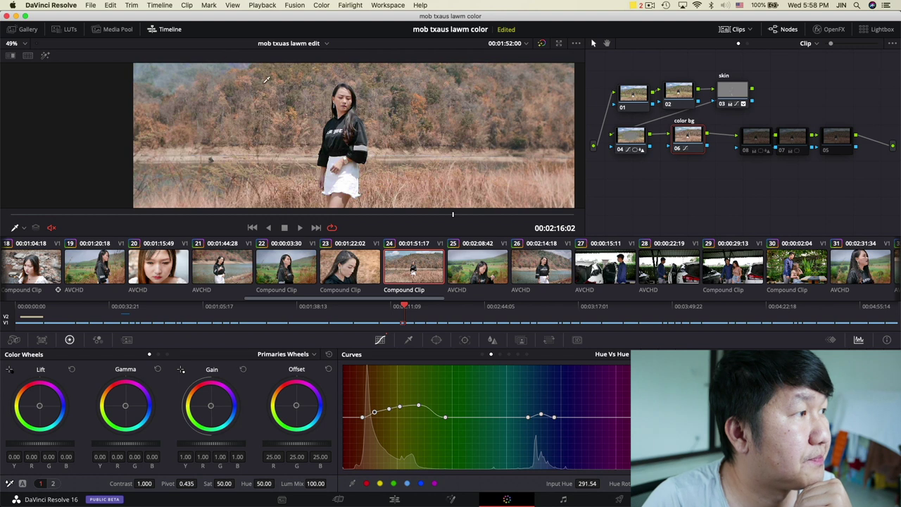
scroll(456, 150, down, 1)
scroll(405, 128, down, 1)
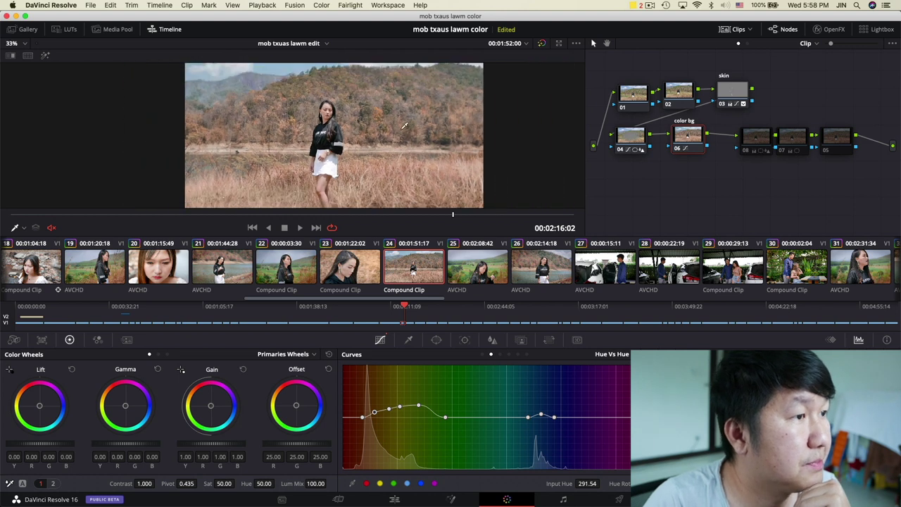
drag(413, 151, 405, 146)
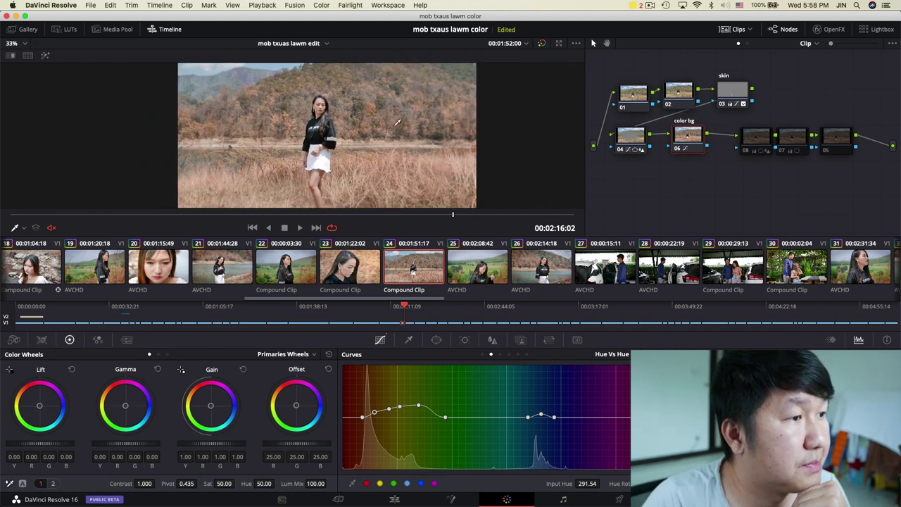
Step: Move the playhead to 00:02:16:09 and place node 08 directly beside the color bg node
drag(168, 216, 548, 214)
drag(766, 152, 732, 135)
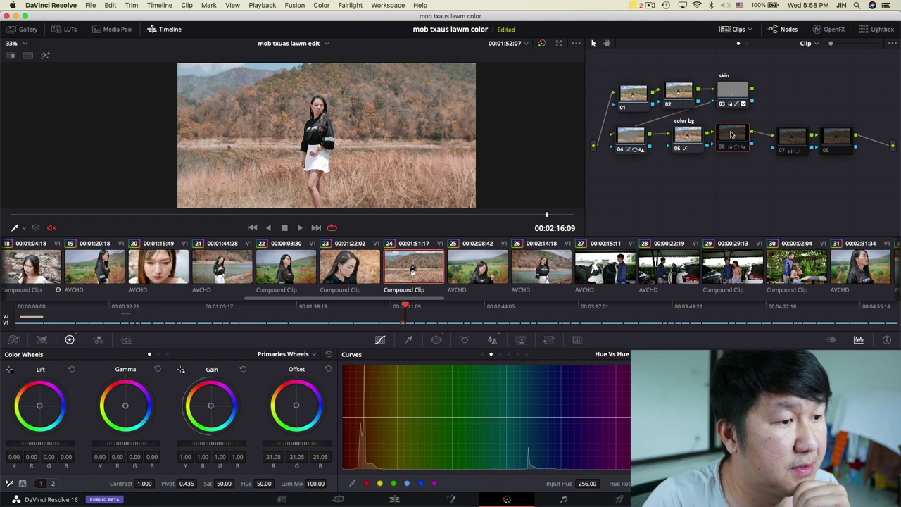
Step: Review the color bg node's Hue Vs Sat, Hue Vs Lum and custom curves, returning to Hue Vs Hue
click(688, 135)
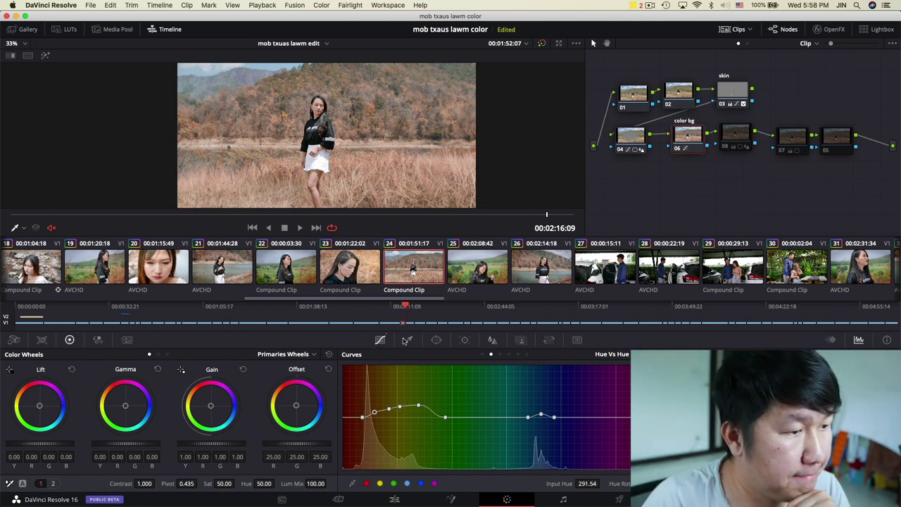
click(501, 355)
click(510, 356)
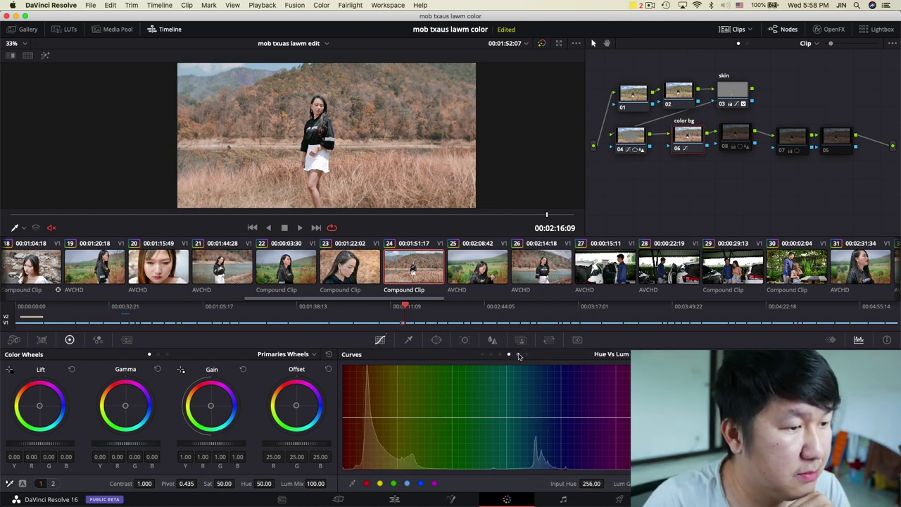
click(482, 354)
click(490, 354)
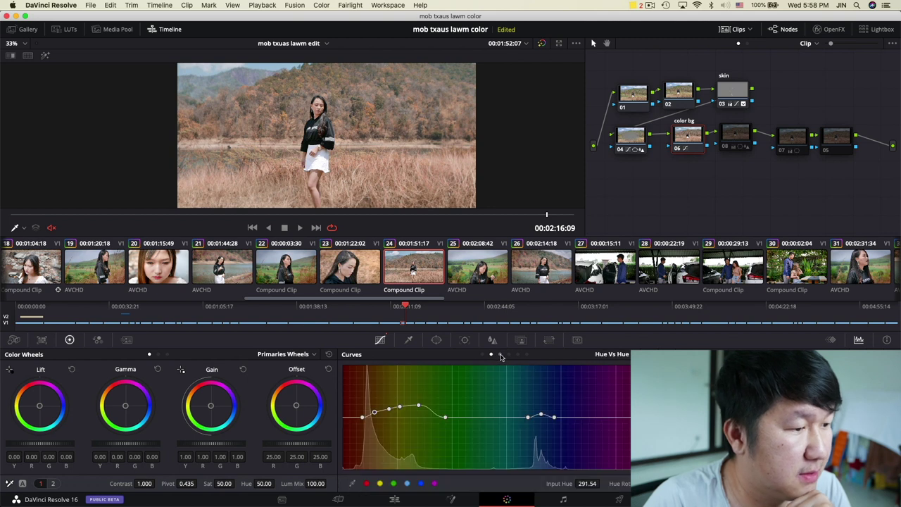
Step: Sample the hillside to add control points to node 06's Hue Vs Hue curve, and compare the node off and on
click(399, 408)
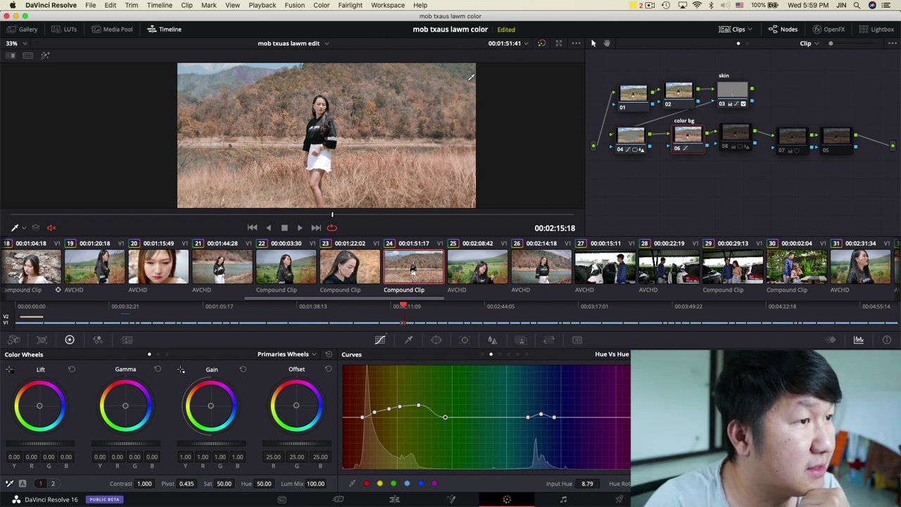
click(402, 113)
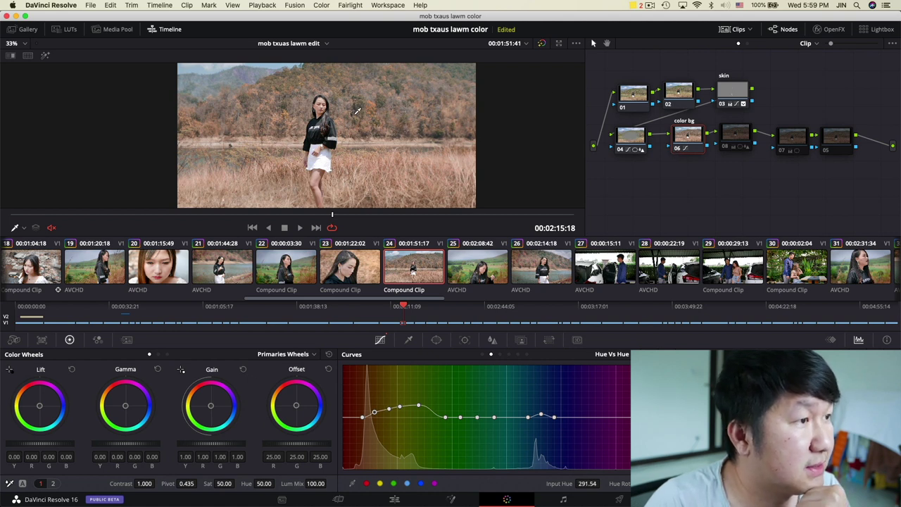
key(ctrl+d)
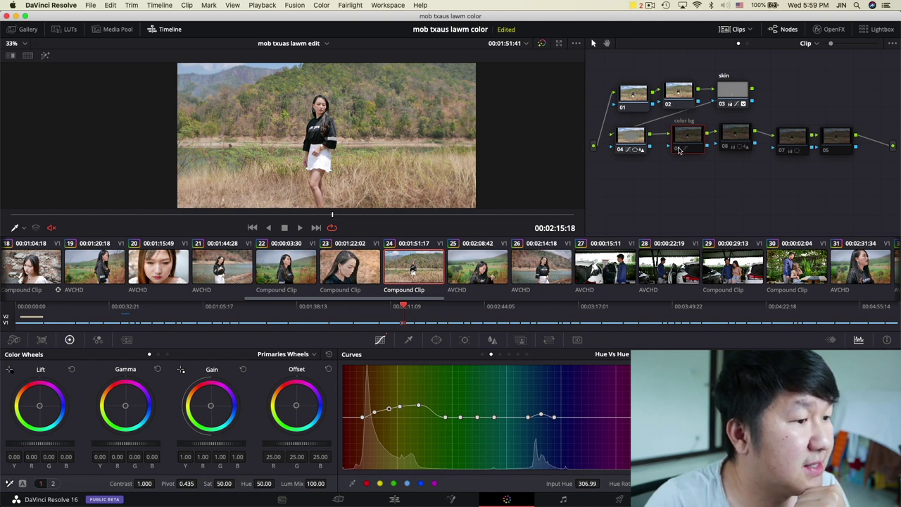
key(ctrl+d)
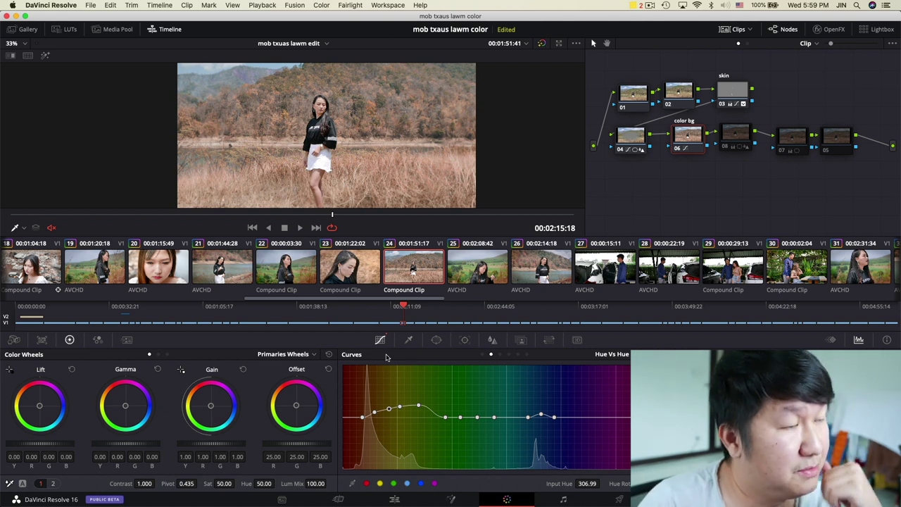
Step: Move the playhead to 00:02:16:03, then select and enable node 08
drag(439, 215, 466, 215)
click(737, 138)
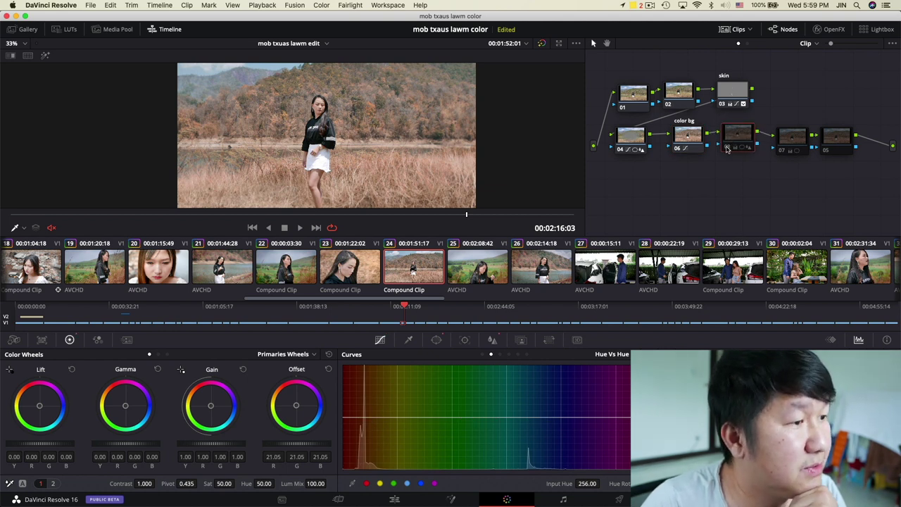
scroll(280, 165, down, 1)
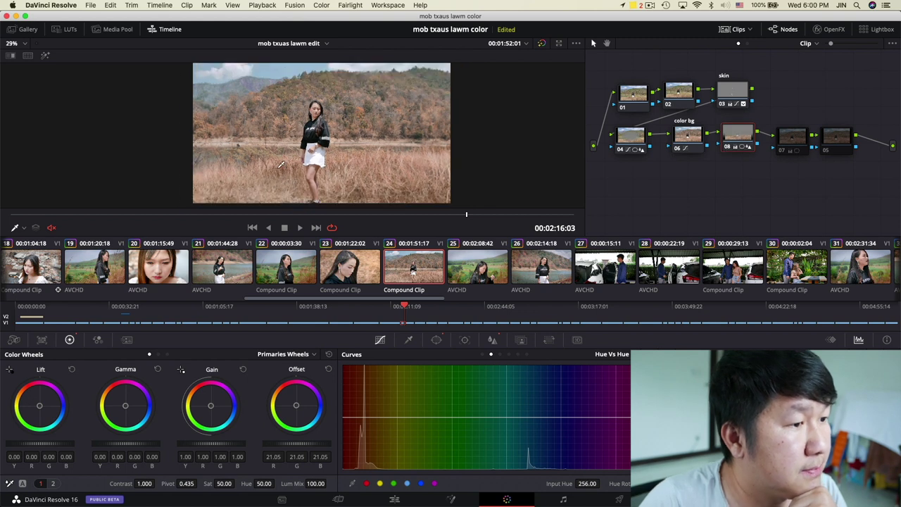
scroll(280, 165, up, 1)
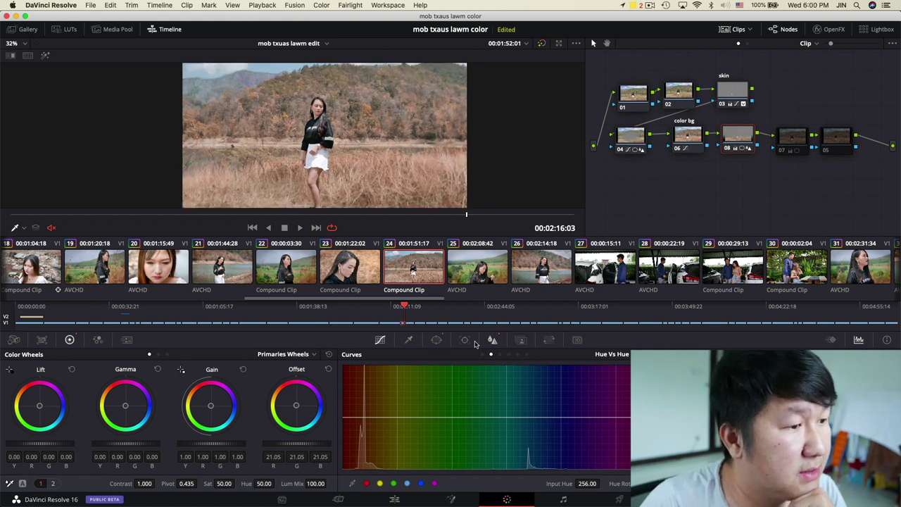
Step: Show node 08's gradient window and examine its placement over the grass in the foreground
click(436, 339)
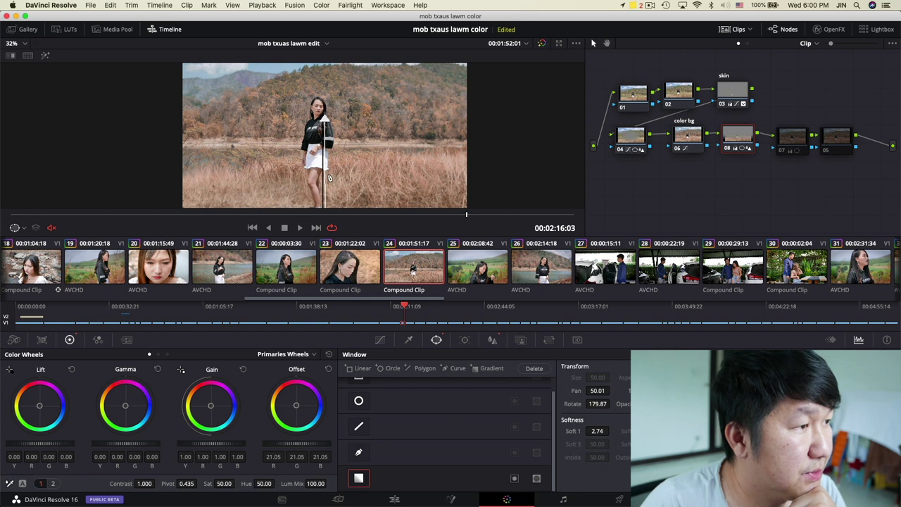
scroll(331, 178, down, 1)
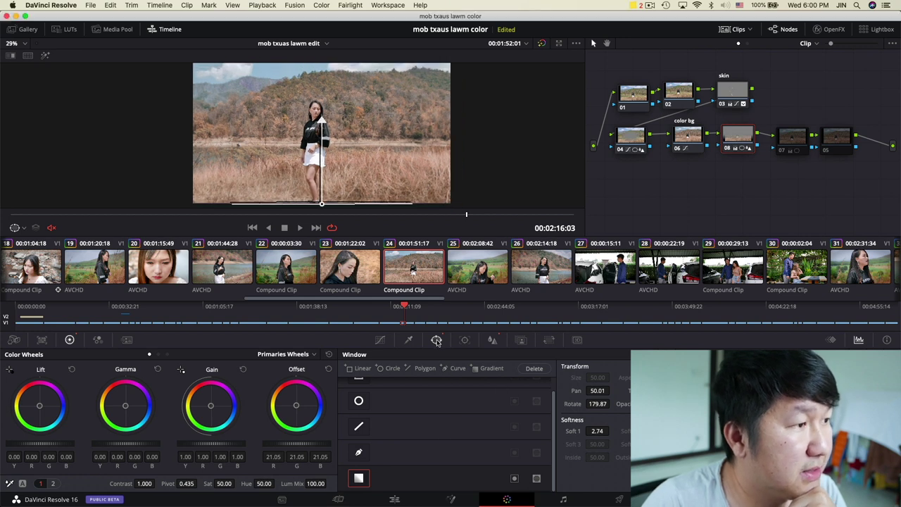
scroll(348, 187, down, 1)
scroll(348, 186, up, 3)
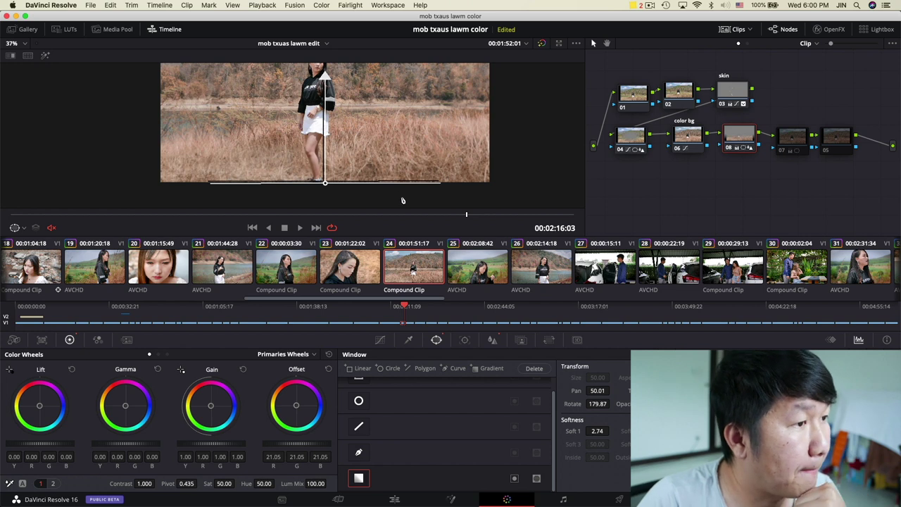
scroll(375, 107, up, 1)
scroll(378, 117, down, 2)
scroll(391, 159, up, 2)
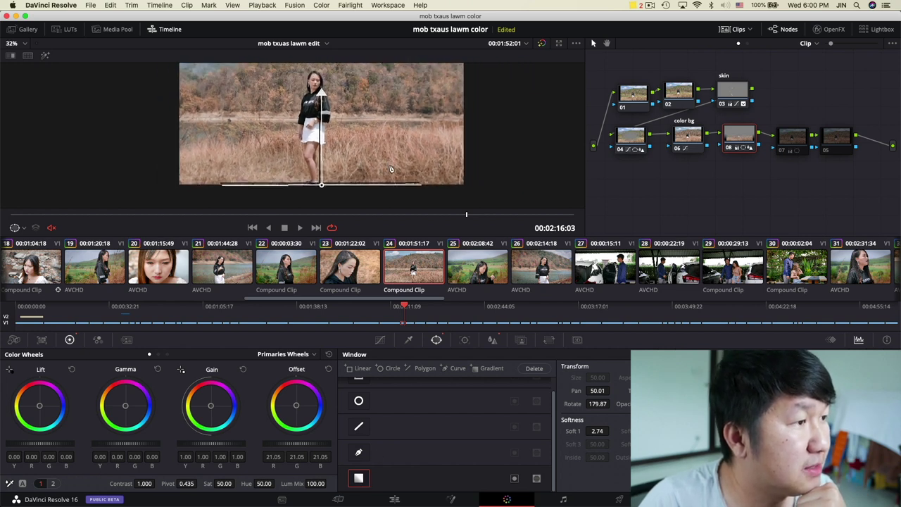
Step: Compare the foreground grass with node 08 off and on, and review the node's blur radius settings
mouse_move(400, 185)
mouse_down()
mouse_move(403, 154)
mouse_move(401, 168)
mouse_up()
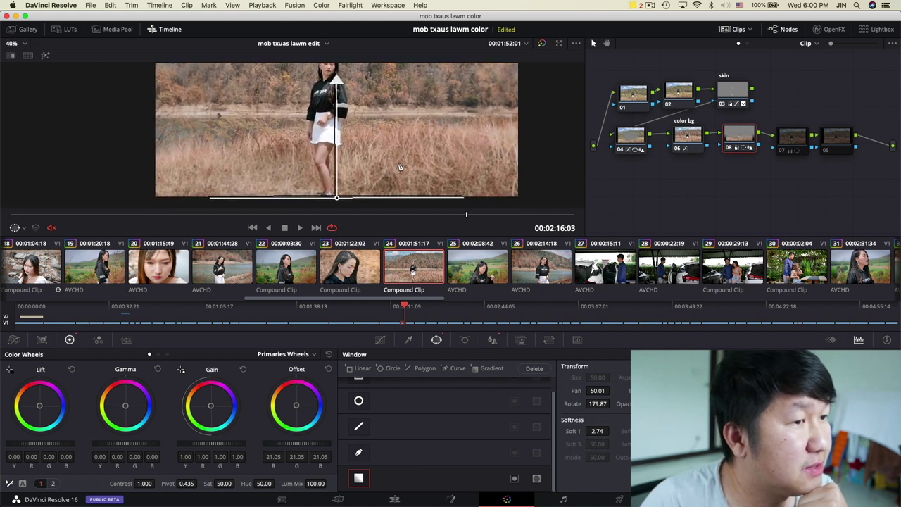
click(729, 149)
click(729, 149)
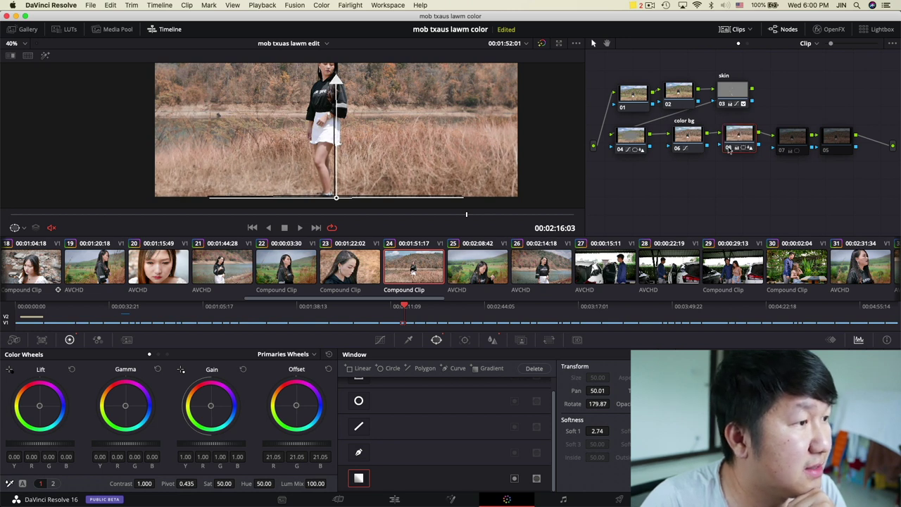
click(728, 150)
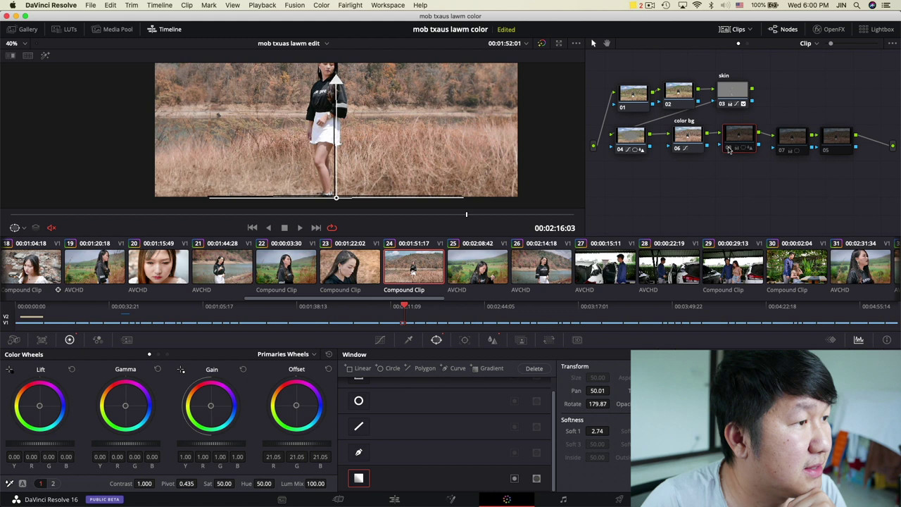
click(728, 150)
click(492, 340)
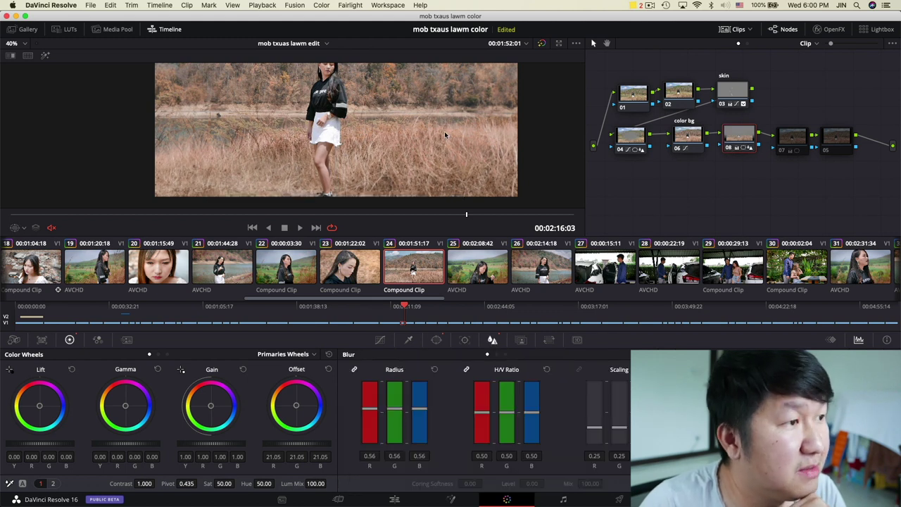
scroll(388, 159, down, 2)
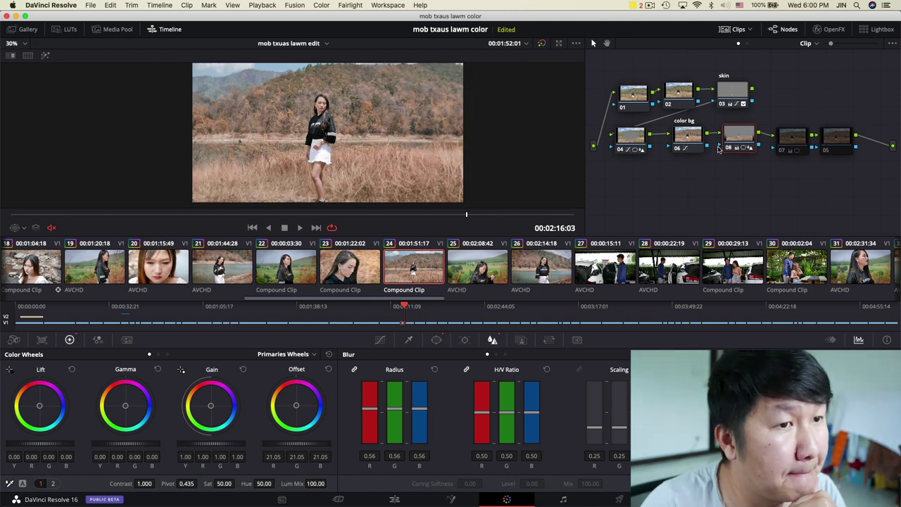
Step: Enable node 07, align it with its row and show its circular window around the woman
click(801, 139)
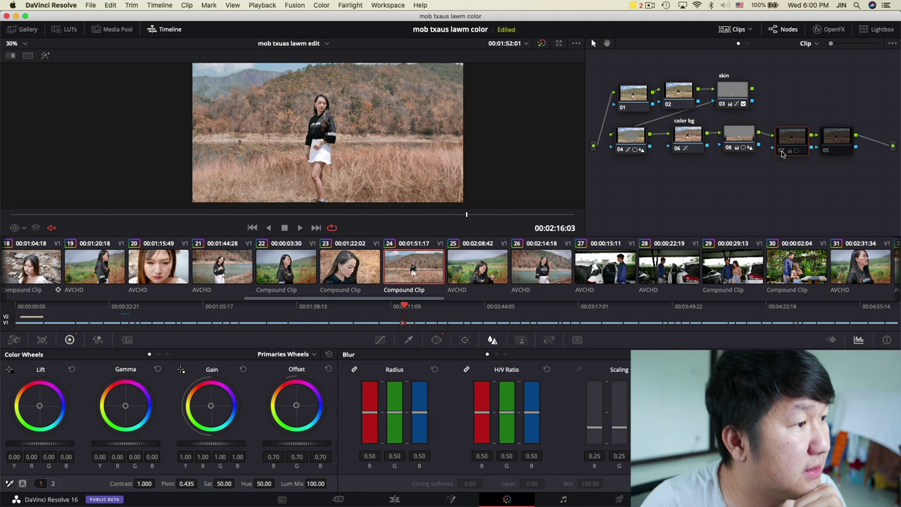
drag(785, 140, 780, 135)
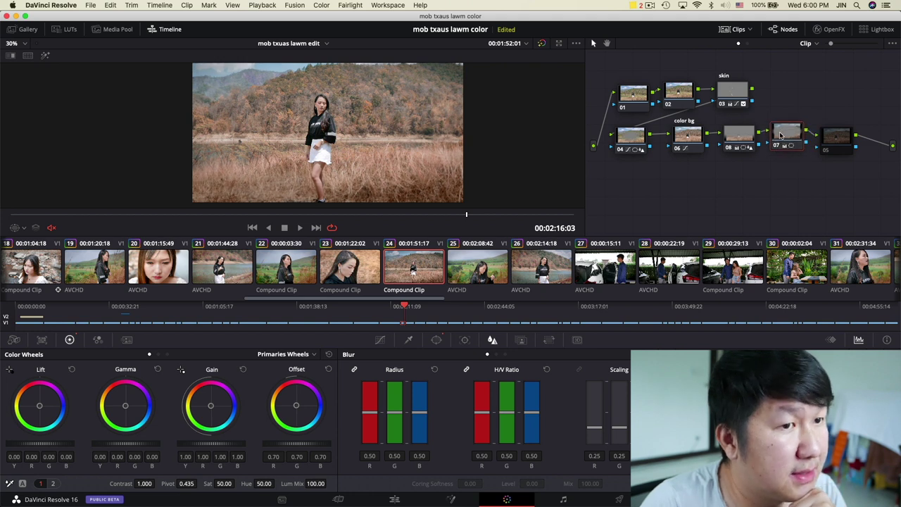
click(436, 340)
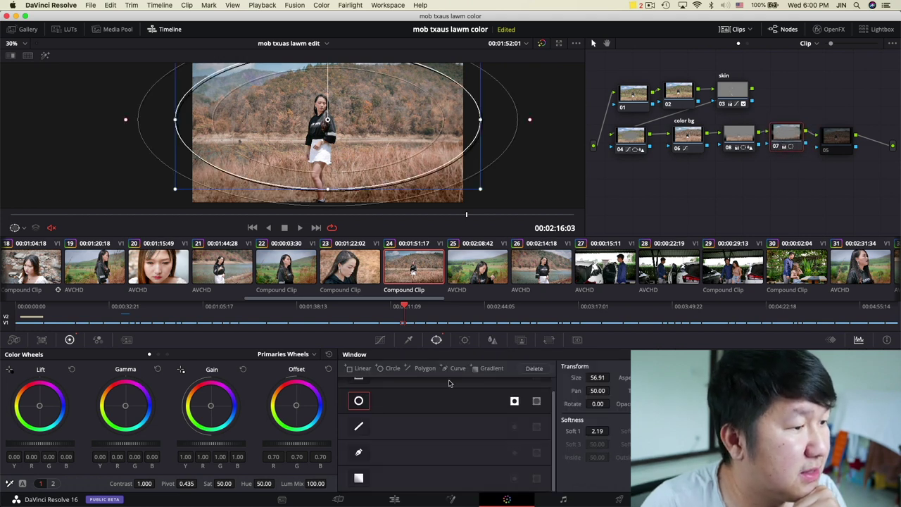
scroll(359, 145, up, 1)
scroll(359, 145, down, 1)
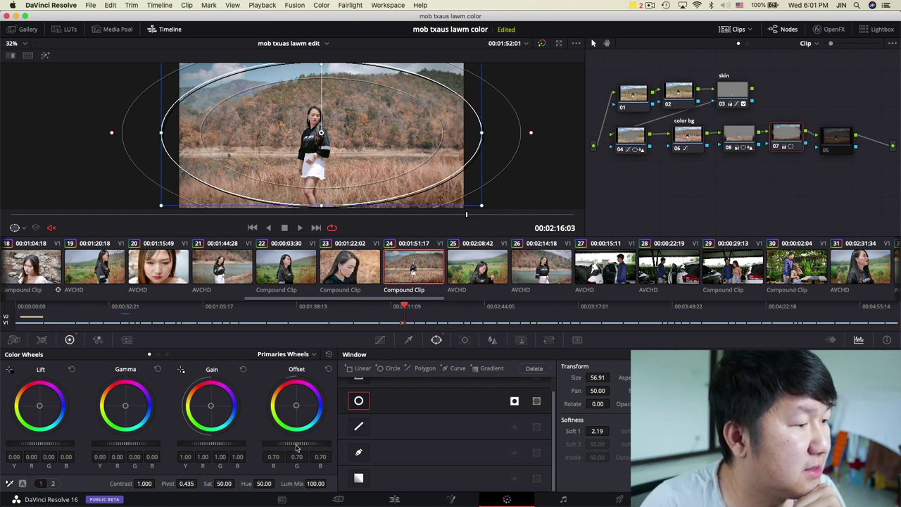
Step: Set node 07's Offset to 11.45 on the red, green and blue channels
mouse_move(296, 443)
mouse_down()
mouse_move(268, 443)
mouse_move(310, 443)
mouse_move(293, 443)
mouse_up()
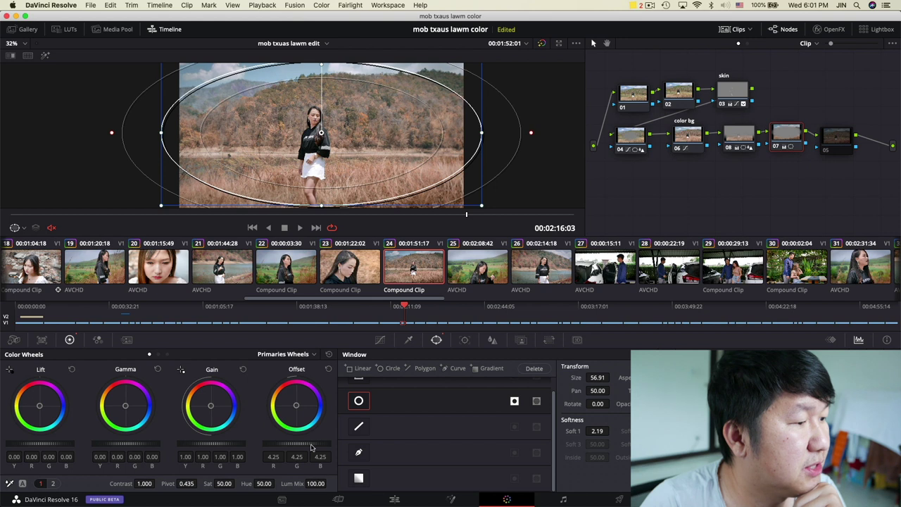
drag(297, 444, 317, 443)
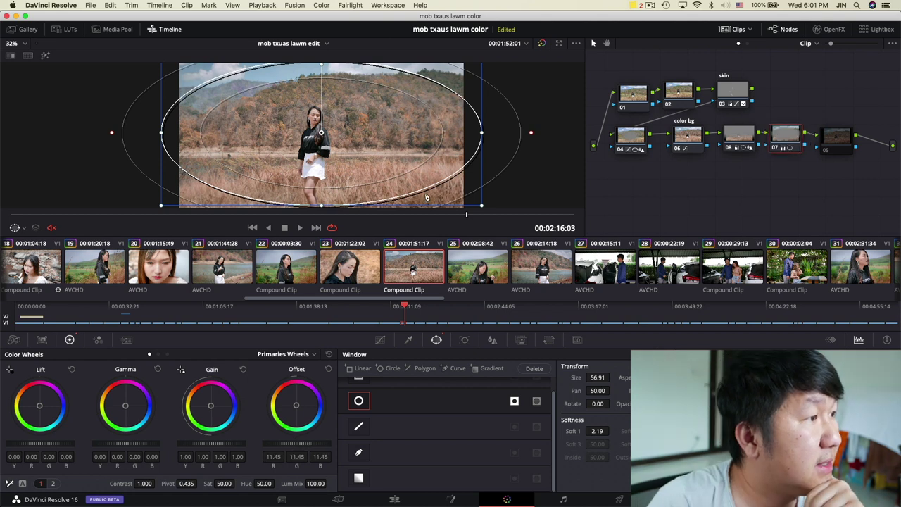
Step: Enable node 05 and align it with the other nodes in the lower row
click(843, 139)
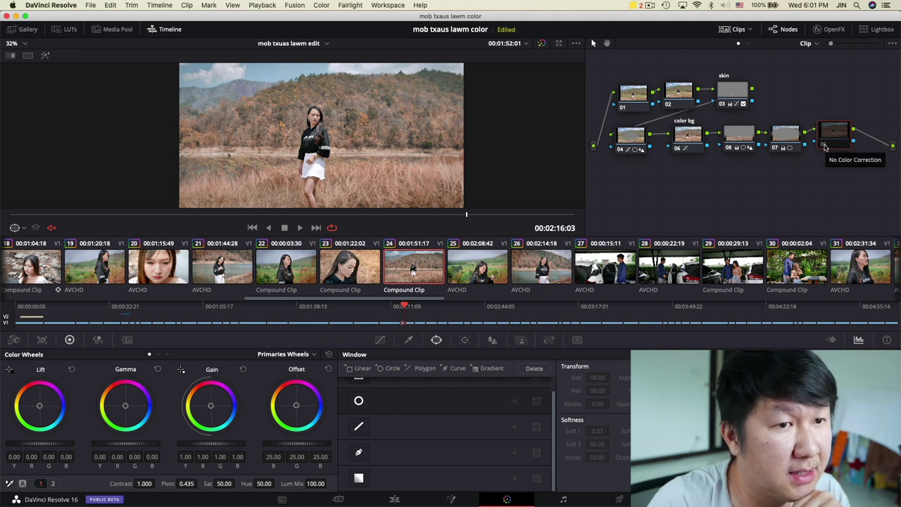
drag(829, 134, 834, 135)
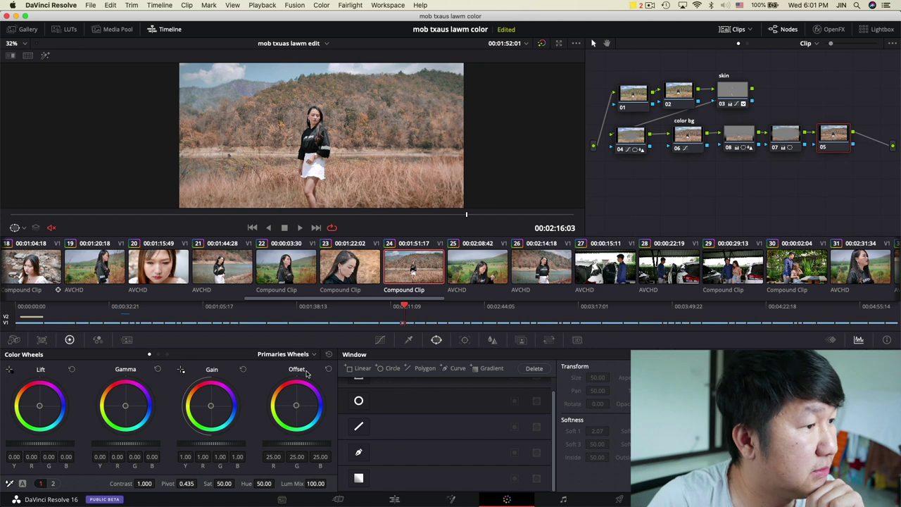
Step: Try sharpening the image in node 05 by lowering its blur Radius to 0.49
click(492, 342)
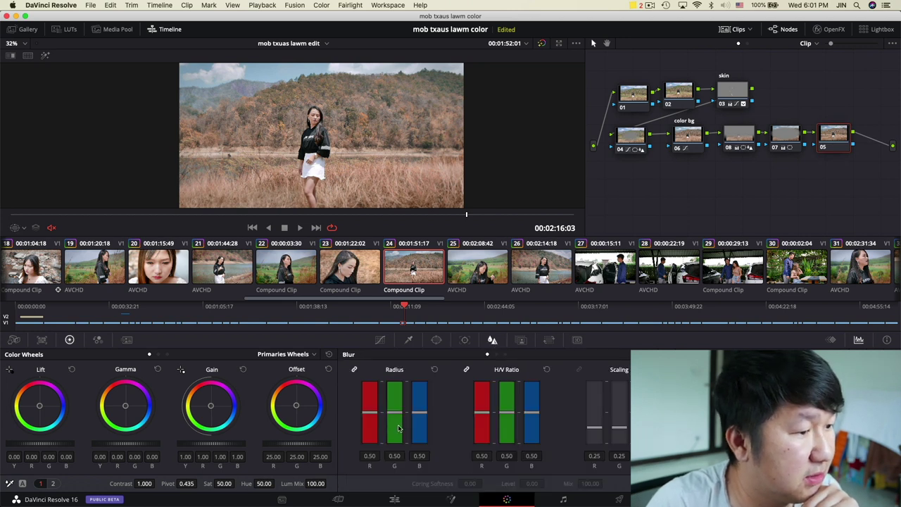
scroll(289, 103, up, 4)
drag(275, 150, 149, 143)
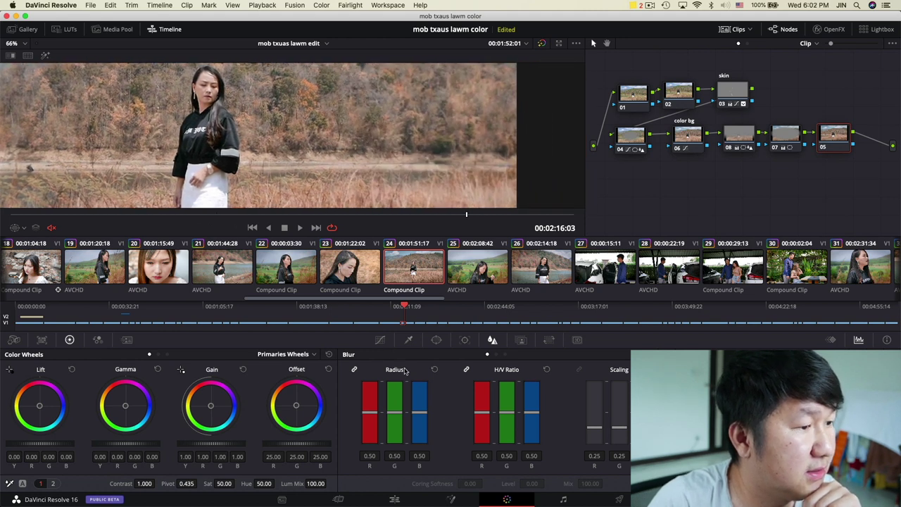
click(464, 339)
click(492, 339)
drag(419, 414, 419, 414)
Step: Fit the frame in the viewer, move the playhead to 00:02:16:01 and reset node 05's blur Radius
click(13, 43)
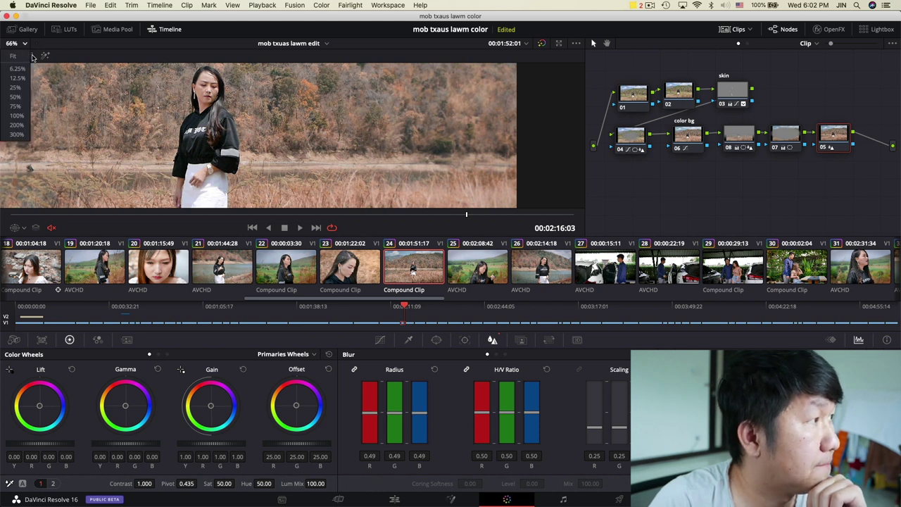
click(18, 58)
mouse_move(443, 216)
mouse_down()
mouse_move(144, 217)
mouse_move(441, 215)
mouse_up()
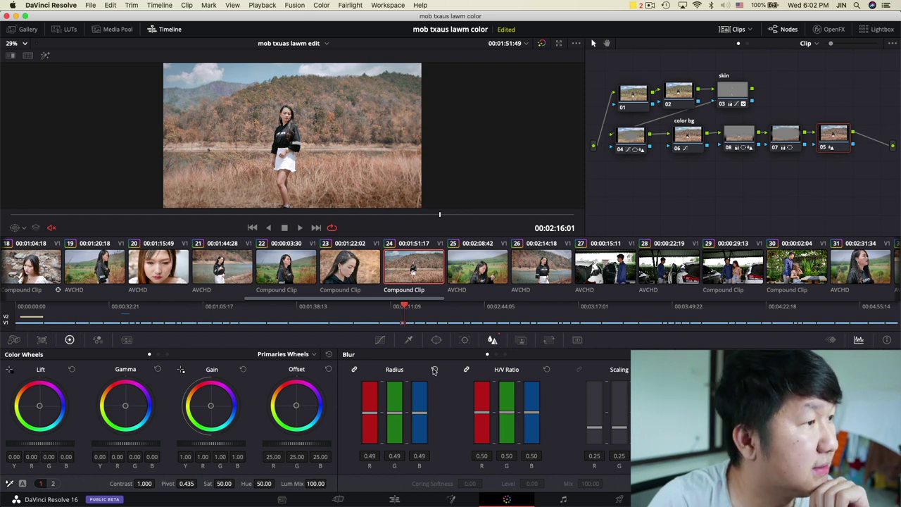
click(788, 138)
click(834, 134)
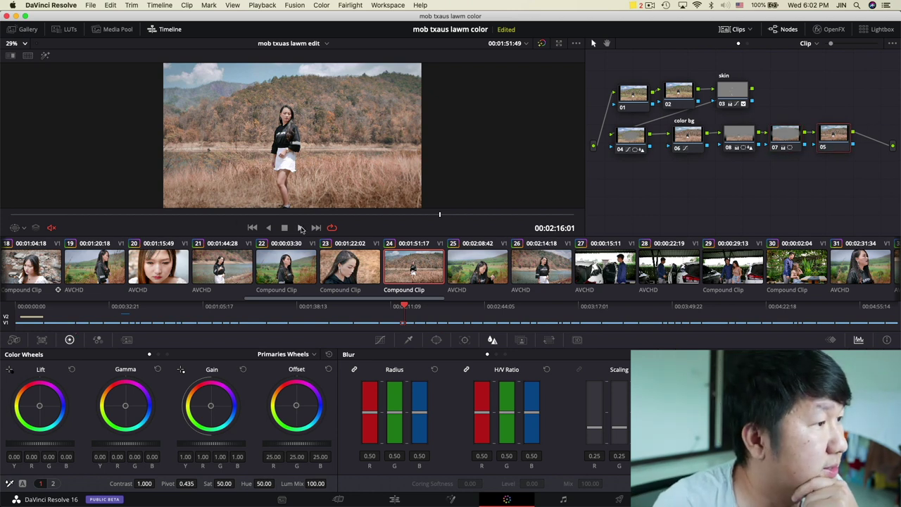
Step: Review the graded clip 24 along its length, stopping the playhead at 00:02:16:05
mouse_move(81, 216)
mouse_down()
mouse_move(464, 215)
mouse_move(86, 216)
mouse_up()
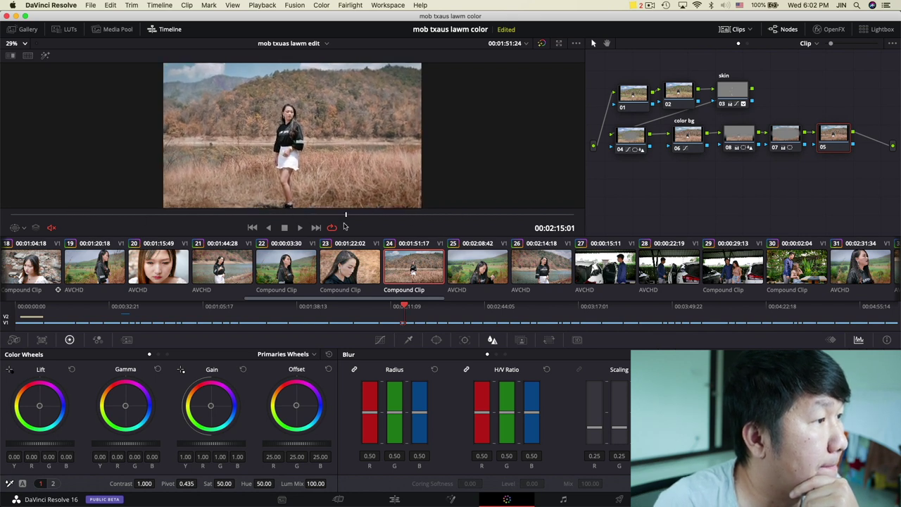
drag(534, 213, 494, 215)
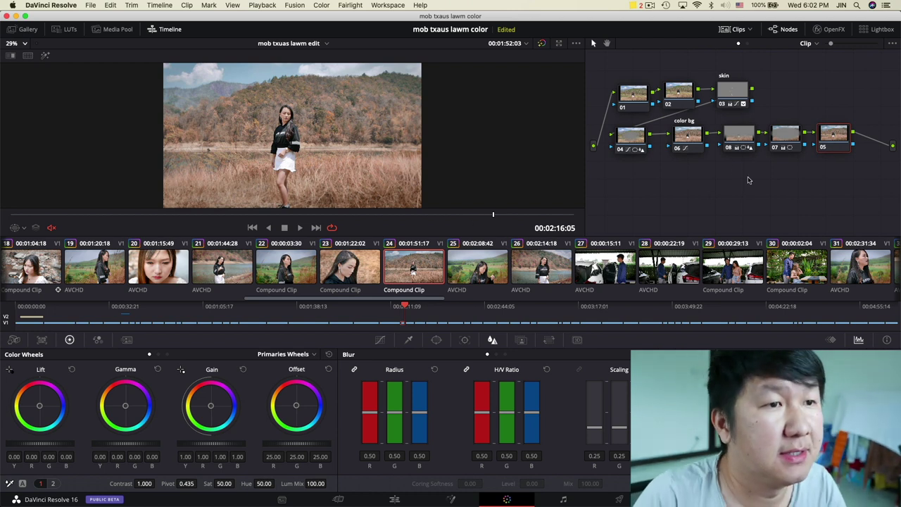
Step: Tidy the node graph by nudging nodes 01, 02 and skin into line, and shift the lower row up slightly as a group
click(632, 91)
click(683, 89)
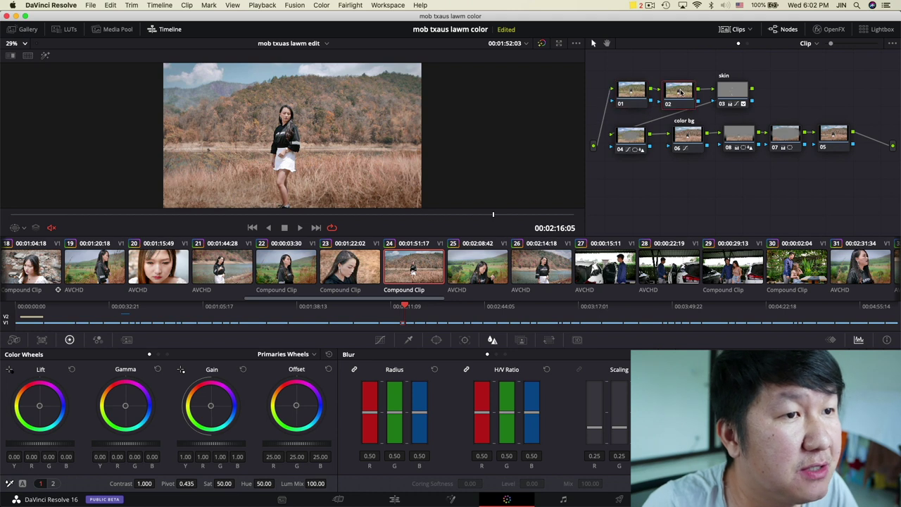
click(736, 89)
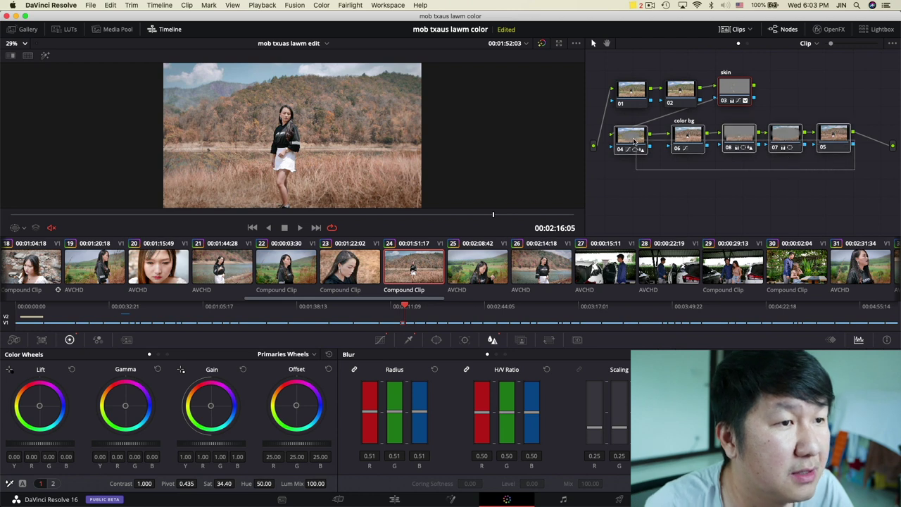
click(632, 134)
drag(629, 173, 758, 189)
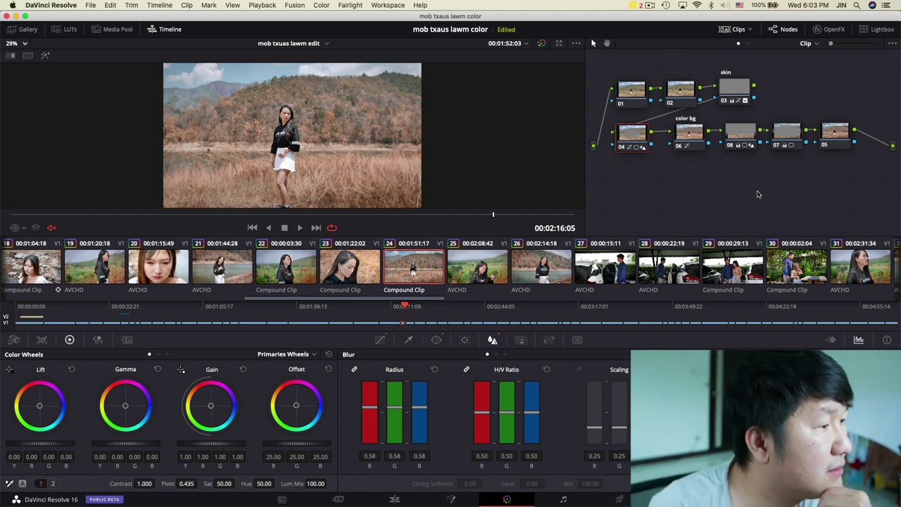
Step: Bypass and restore all grades several times to compare the original and graded image of clip 24
key(space)
key(space)
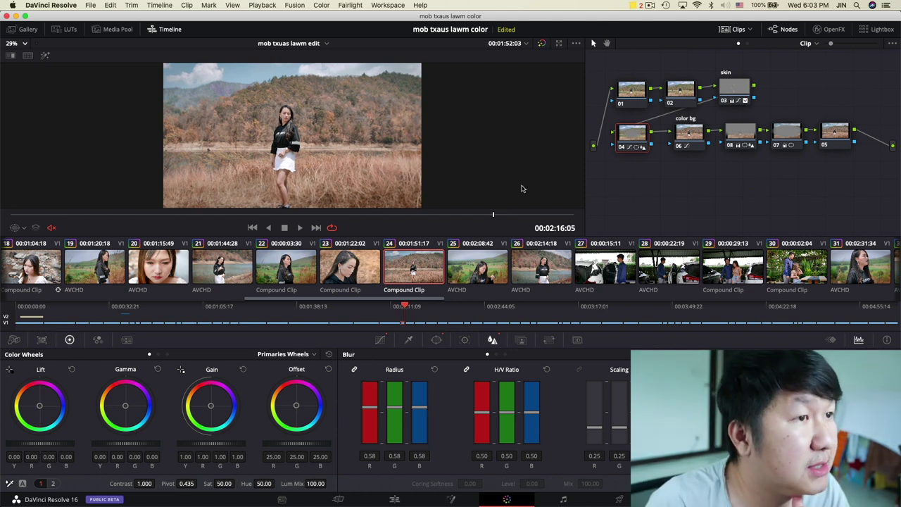
click(542, 44)
click(542, 44)
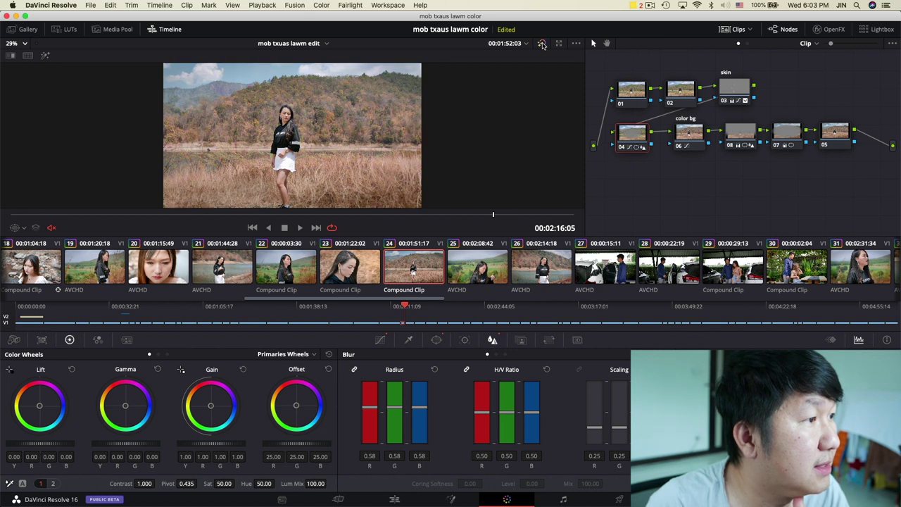
click(542, 44)
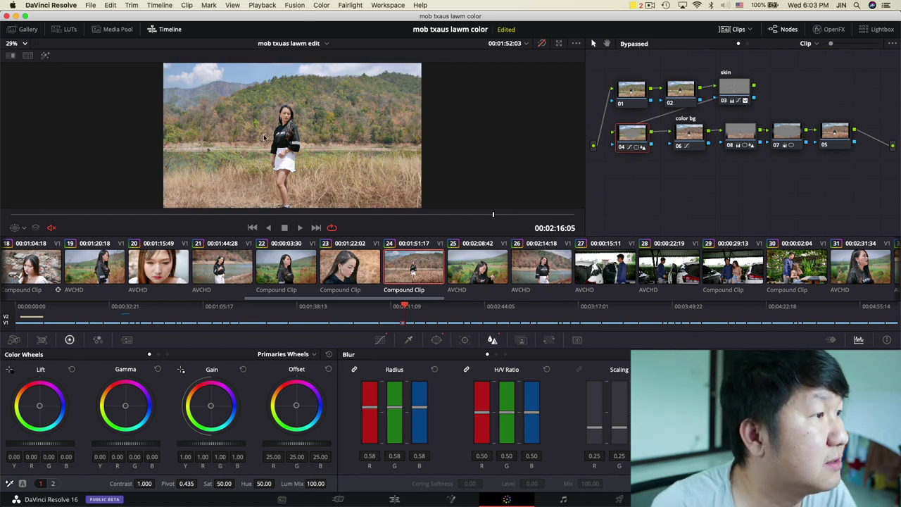
scroll(267, 139, up, 3)
drag(253, 124, 269, 136)
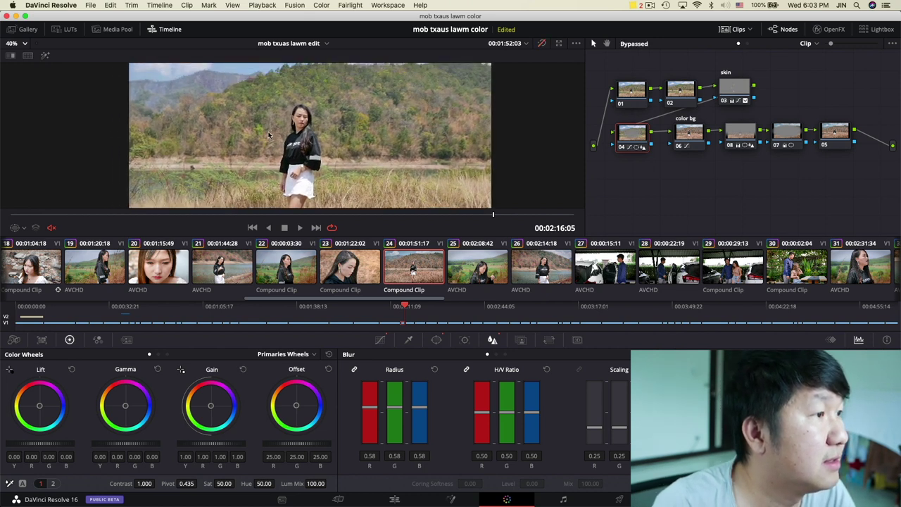
click(543, 44)
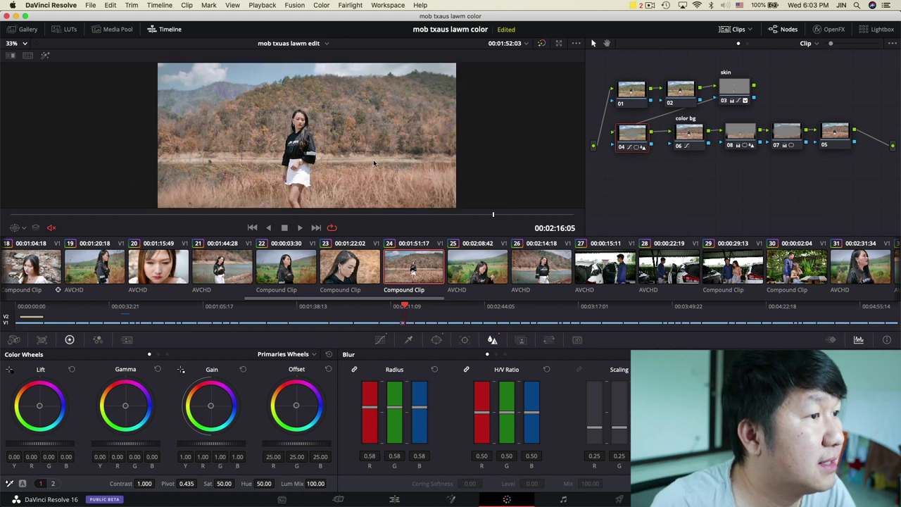
click(542, 44)
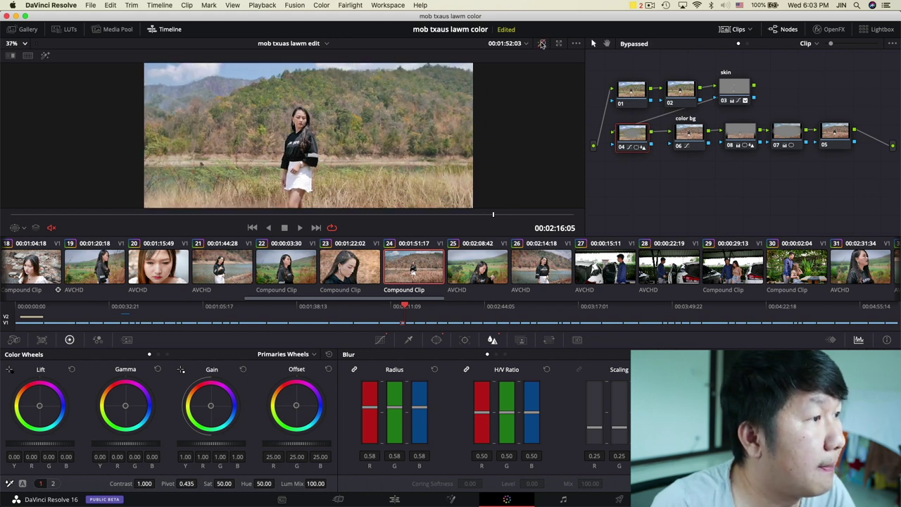
click(542, 44)
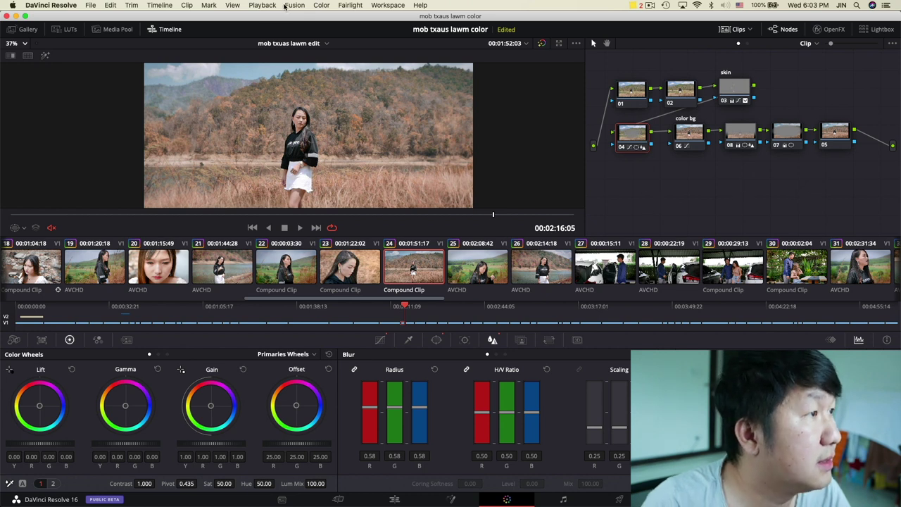
Step: Add a new PowerGrade album to the gallery and name it "kho xim"
click(25, 29)
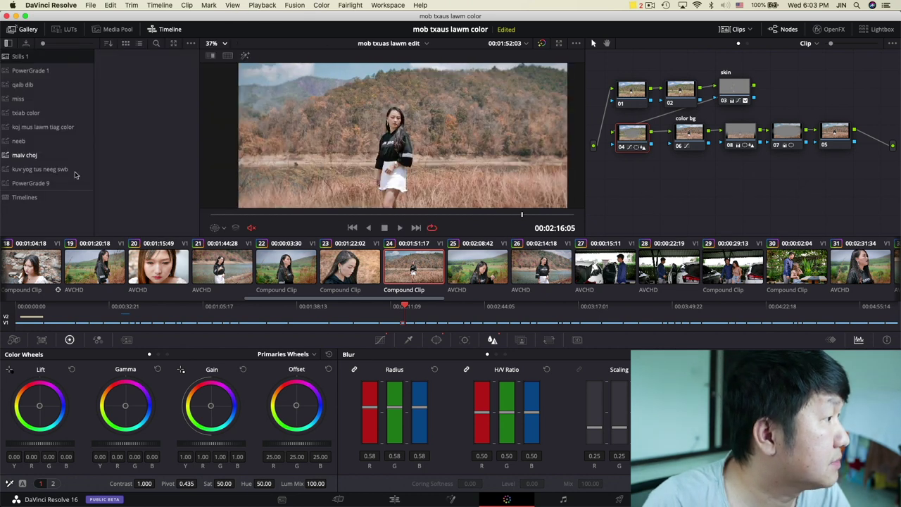
right_click(42, 217)
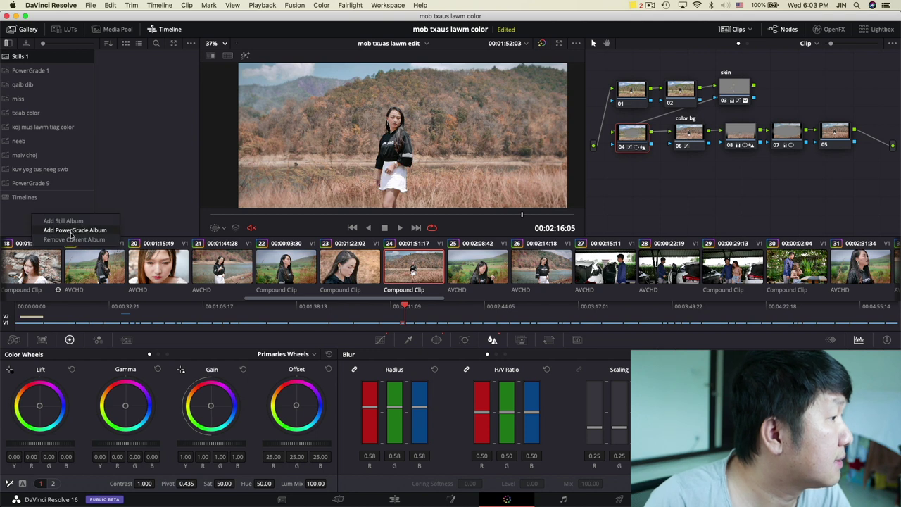
click(77, 230)
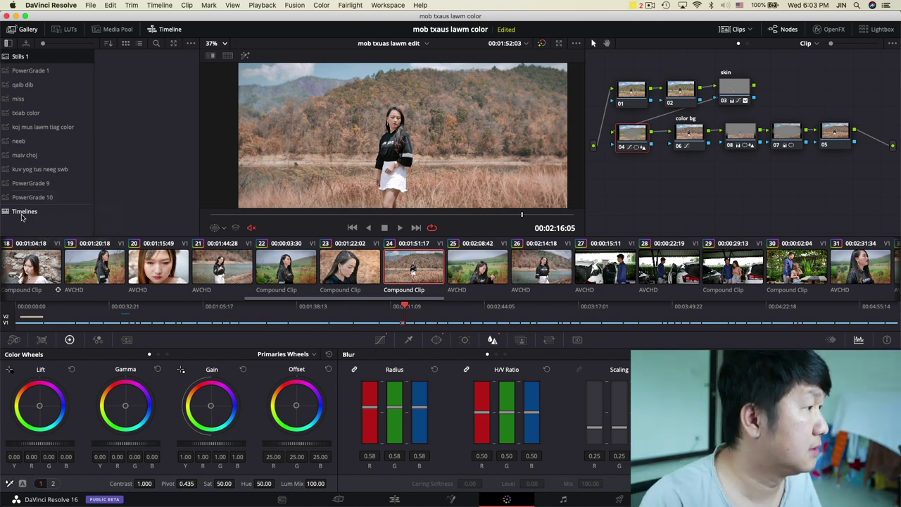
double_click(37, 198)
text(khos)
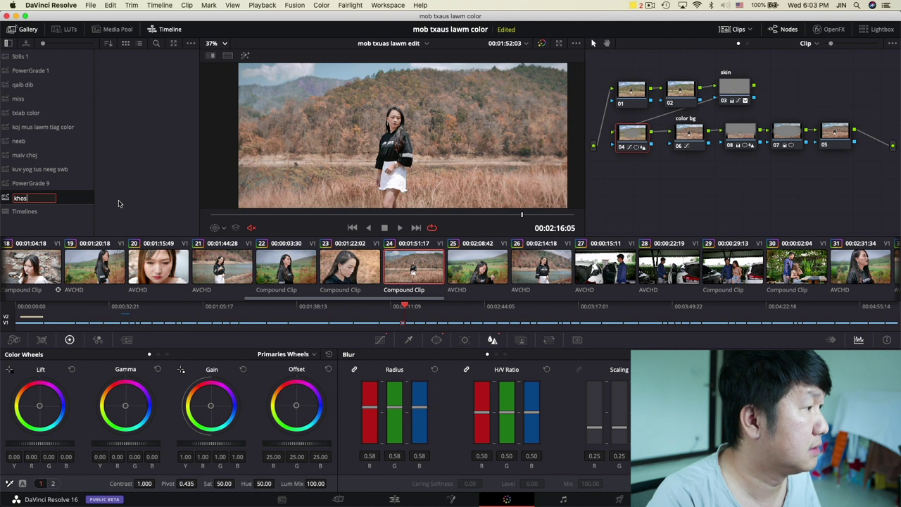
text(im)
key(Return)
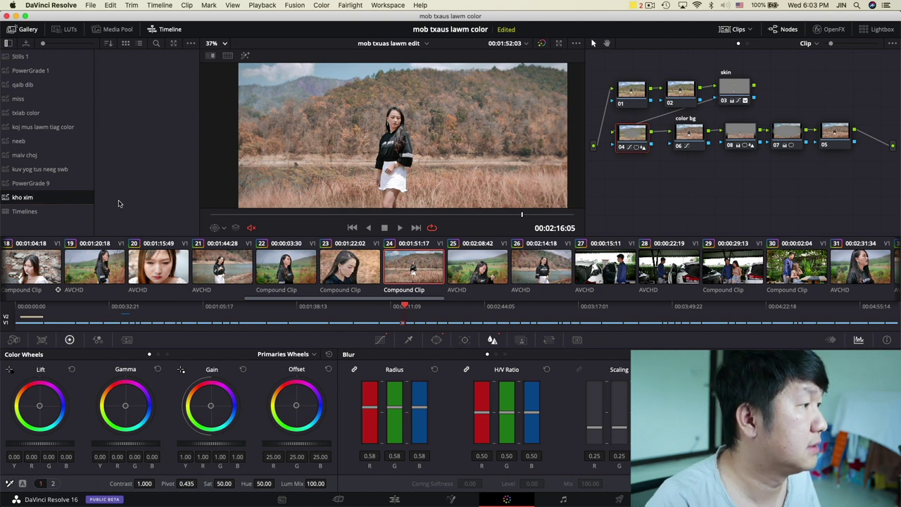
Step: Grab a still of clip 24 into the "kho xim" album and preview its grade on clip 26
click(233, 5)
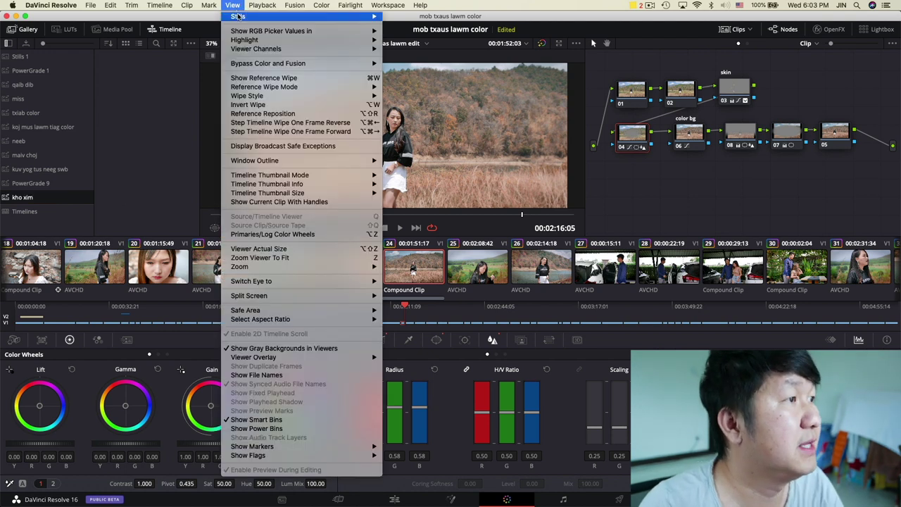
mouse_move(238, 16)
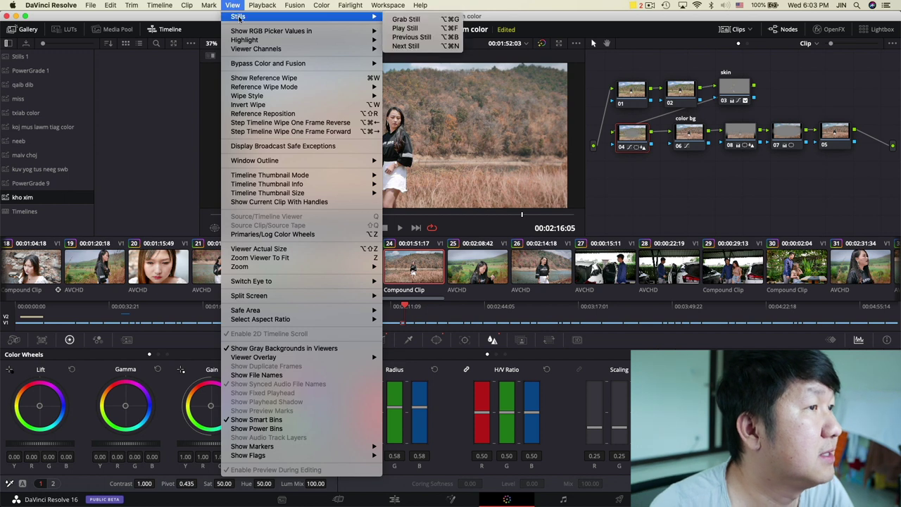
click(415, 20)
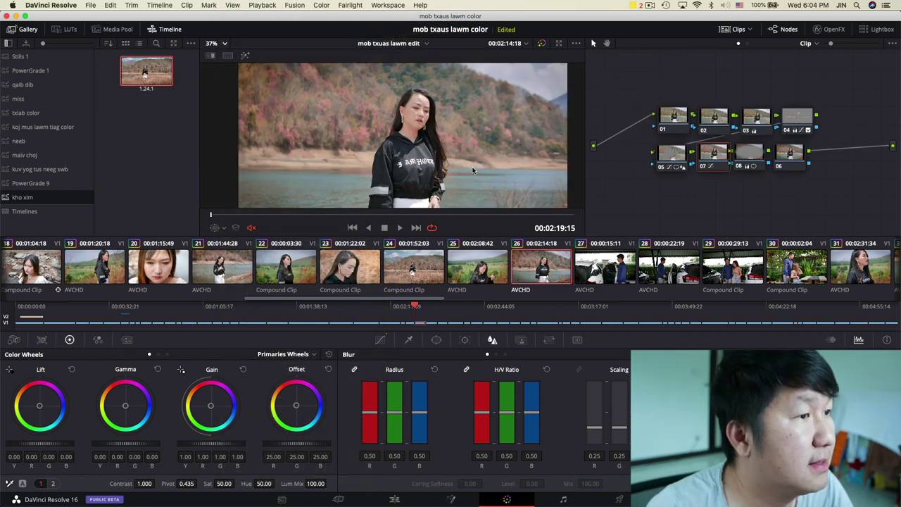
scroll(473, 169, down, 2)
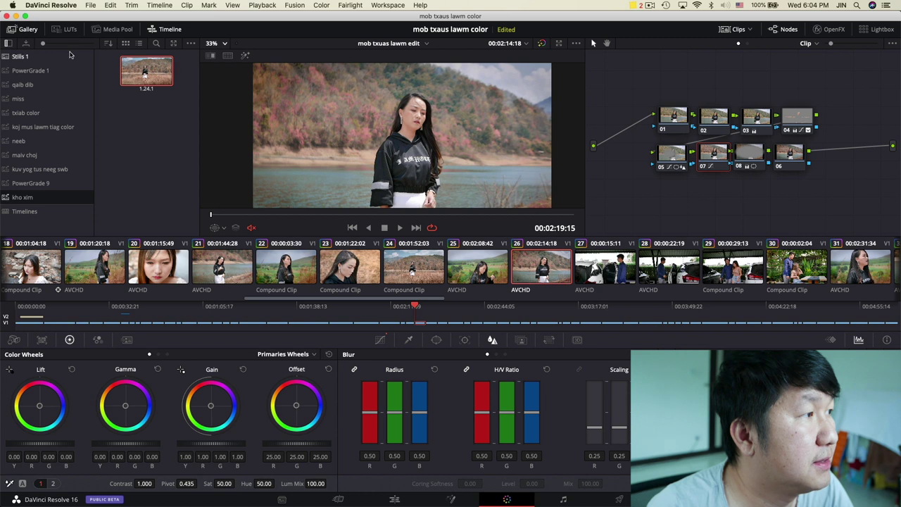
double_click(142, 79)
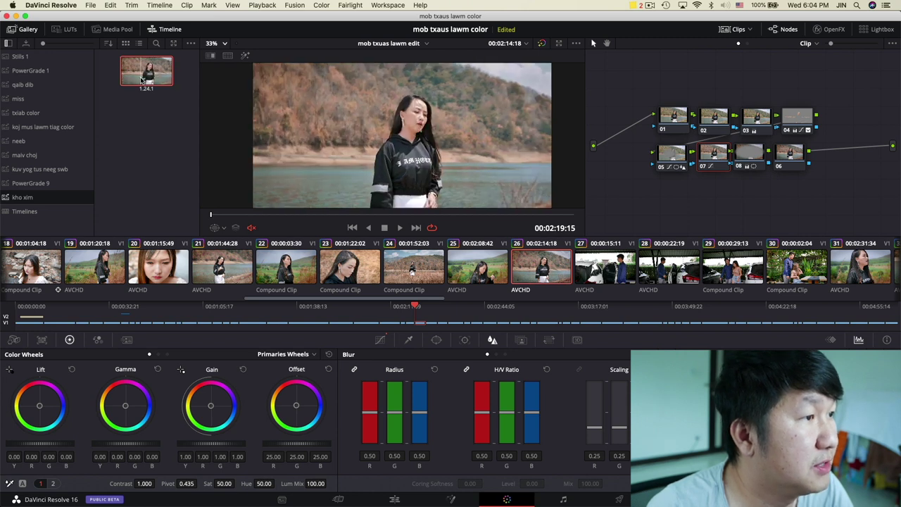
Step: Shift all of clip 26's nodes left as a group, and bypass and restore its grade to compare with the original
drag(816, 191, 634, 103)
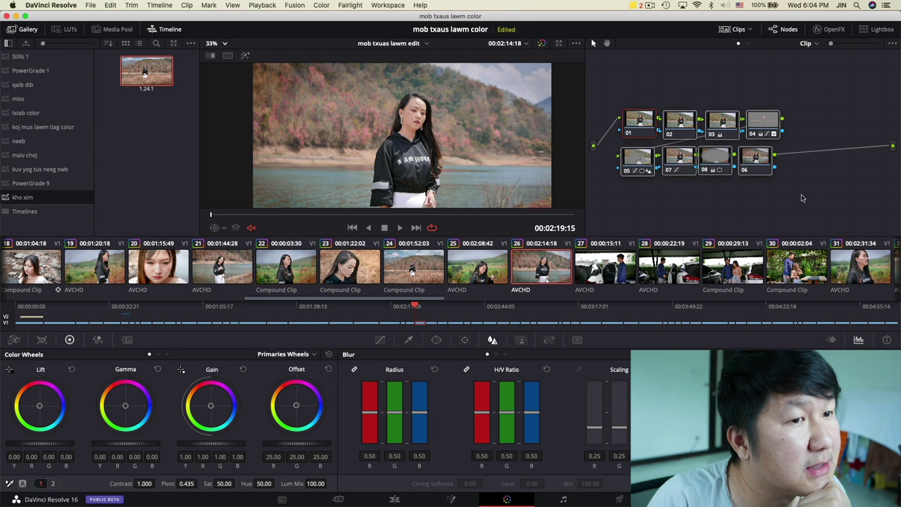
drag(638, 75, 811, 216)
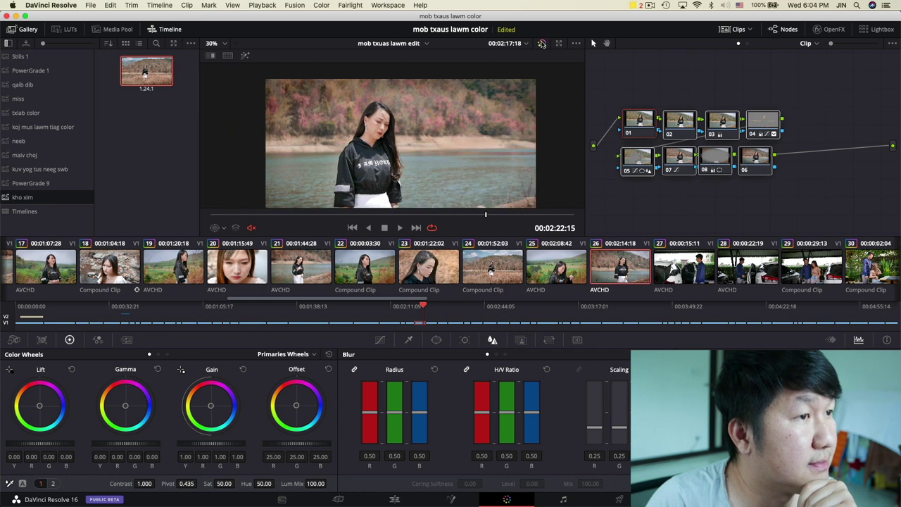
click(542, 43)
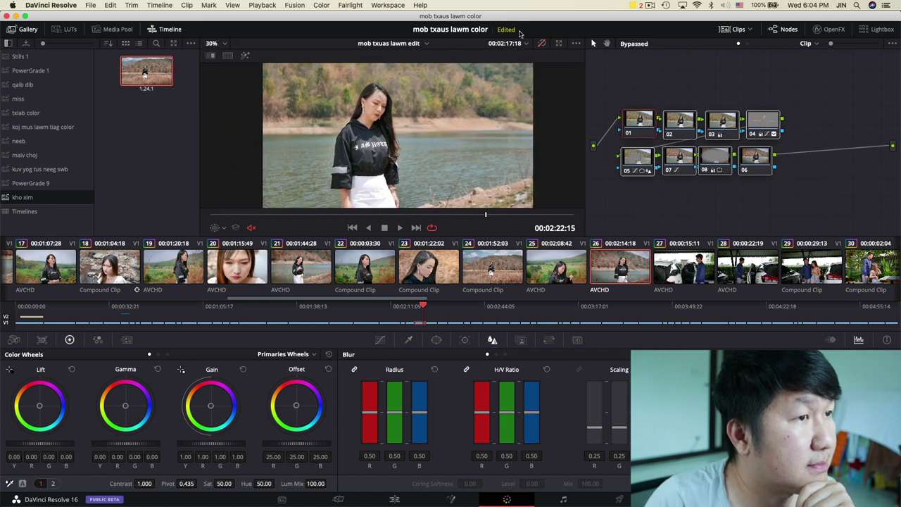
click(541, 43)
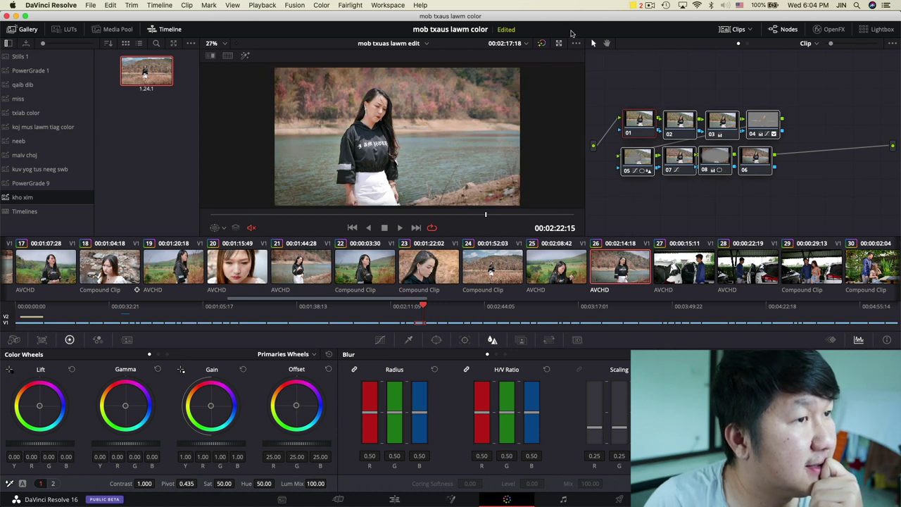
Step: In clip 22's node graph, move node 09 up into the lower row between nodes 08 and 06
drag(614, 80, 644, 98)
drag(626, 86, 796, 105)
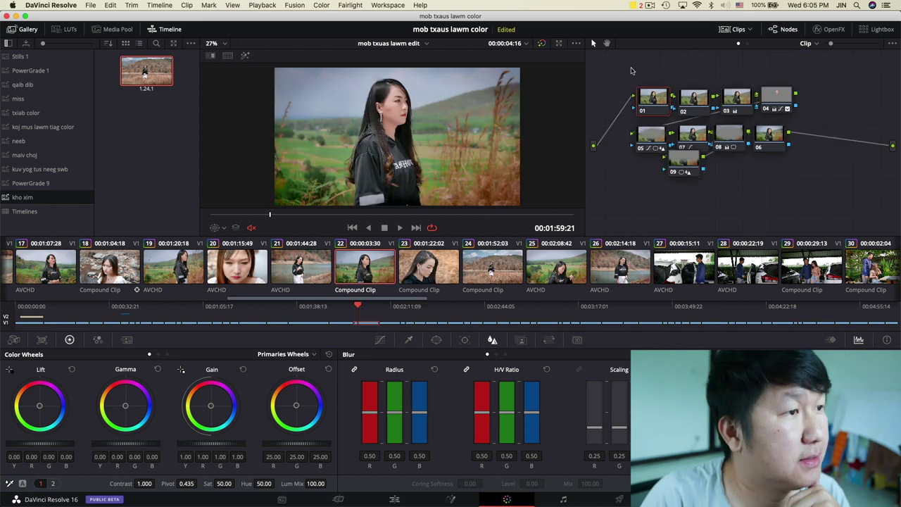
drag(631, 69, 792, 188)
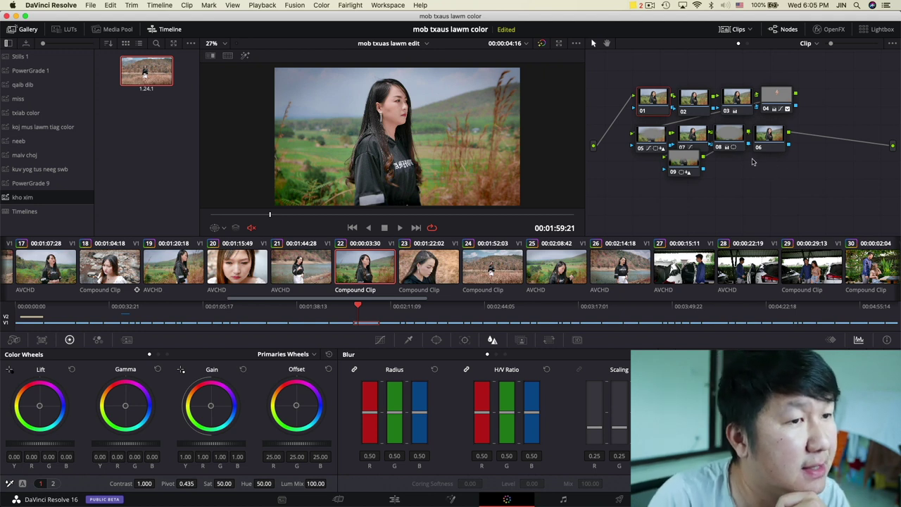
drag(686, 168, 768, 142)
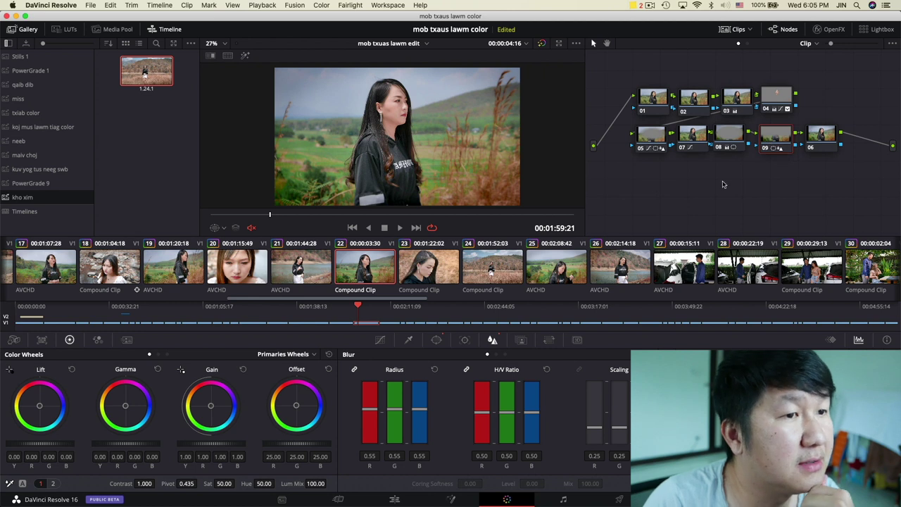
Step: Shift all of clip 22's nodes slightly down and left as a group
key(super+a)
drag(650, 99, 638, 123)
drag(628, 82, 807, 193)
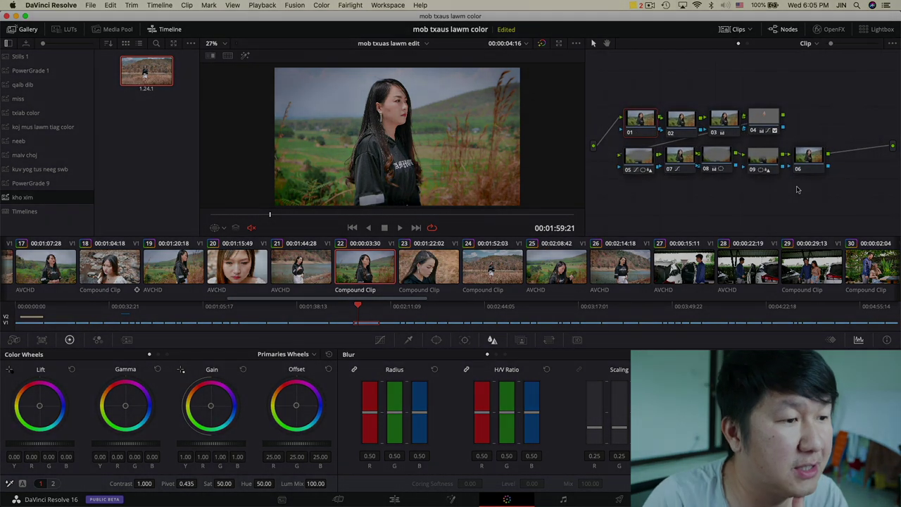